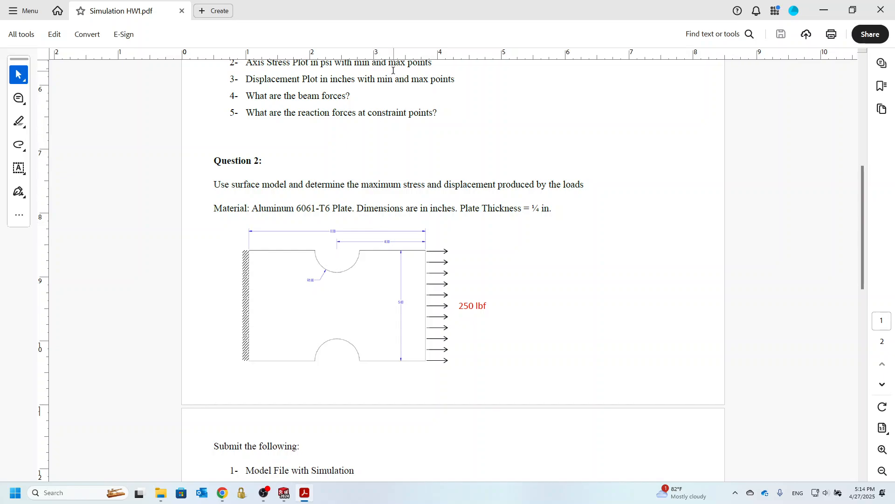
Switch to SOLIDWORKS and create a new part document using IPS (inch, pound, second) units
drag(332, 13, 894, 2)
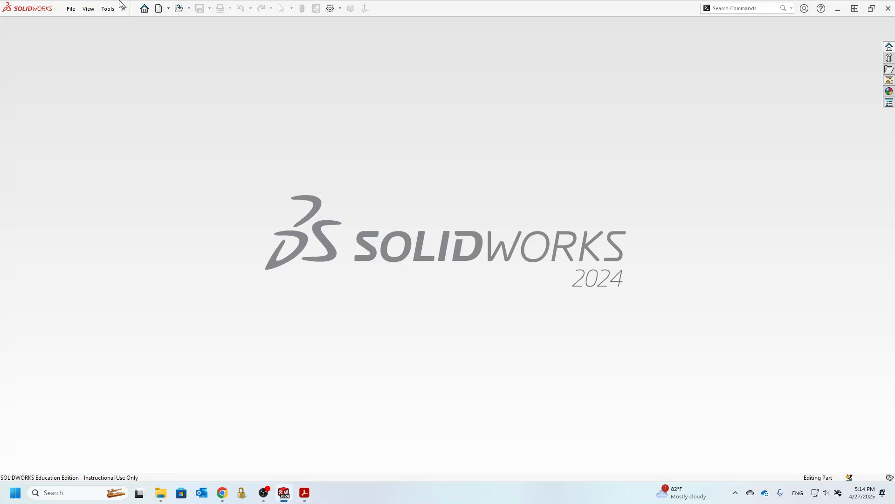
click(158, 9)
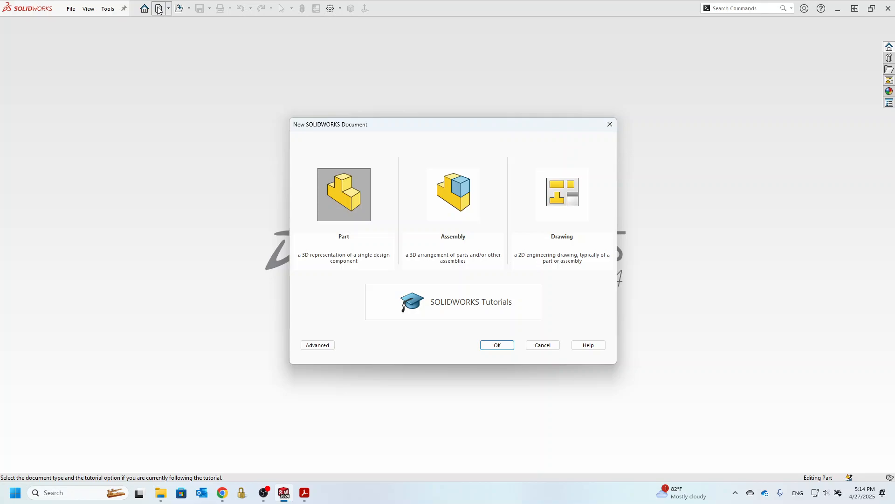
click(502, 346)
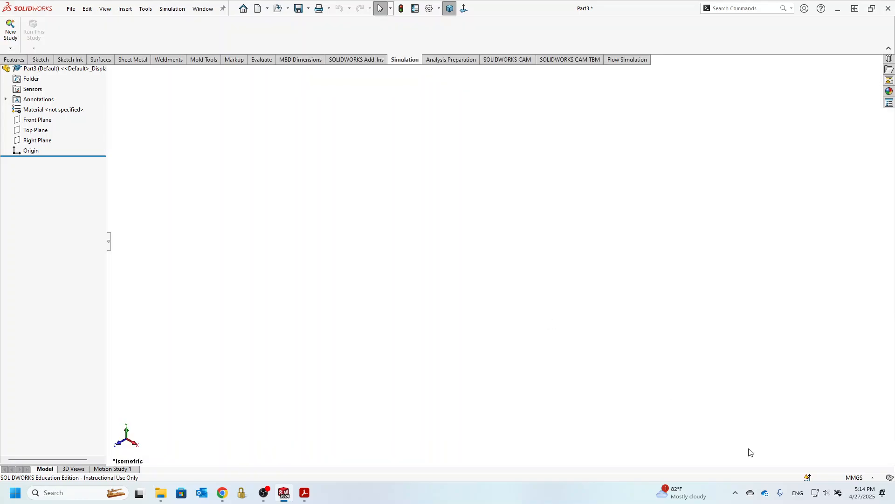
click(873, 477)
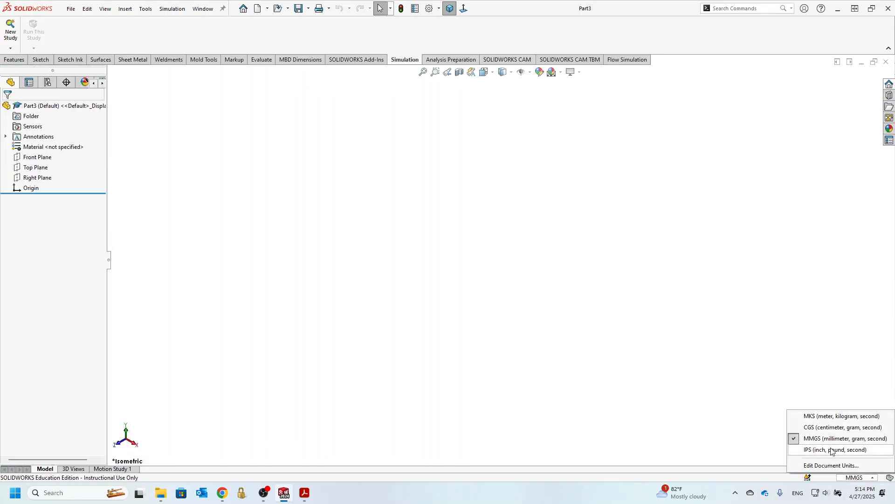
click(832, 450)
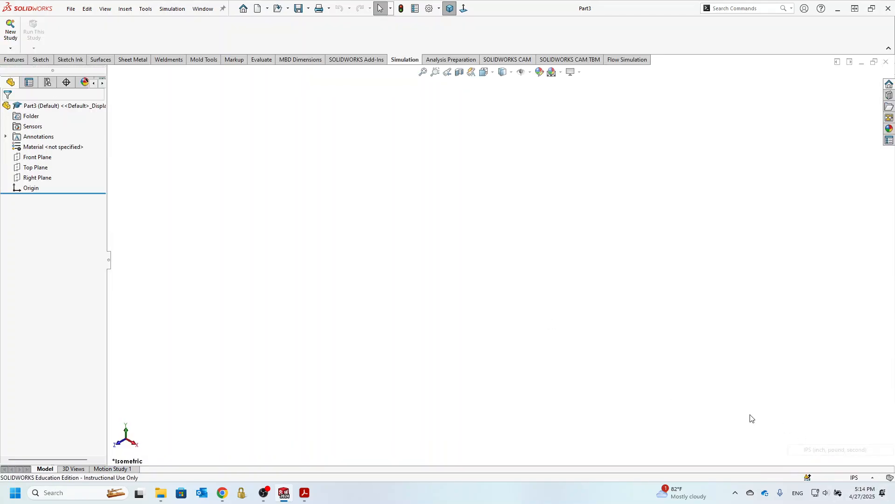
On the Front Plane, sketch the plate's open upper half from the origin, about 6 13/16 by 2 9/16 in, with a semicircular top notch about R1 1/8 in
click(20, 158)
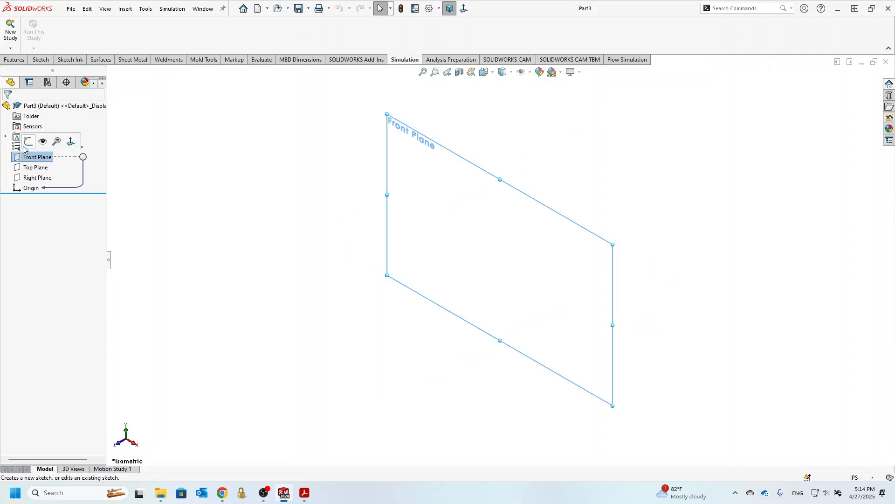
click(27, 141)
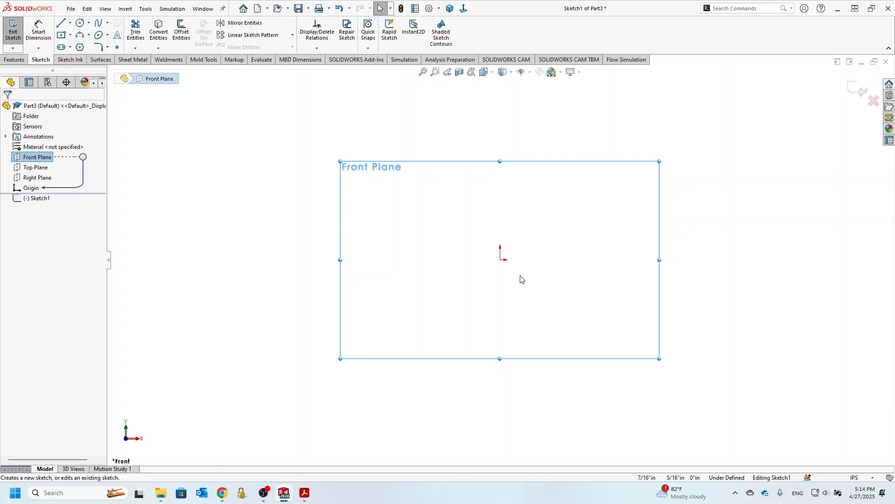
click(61, 23)
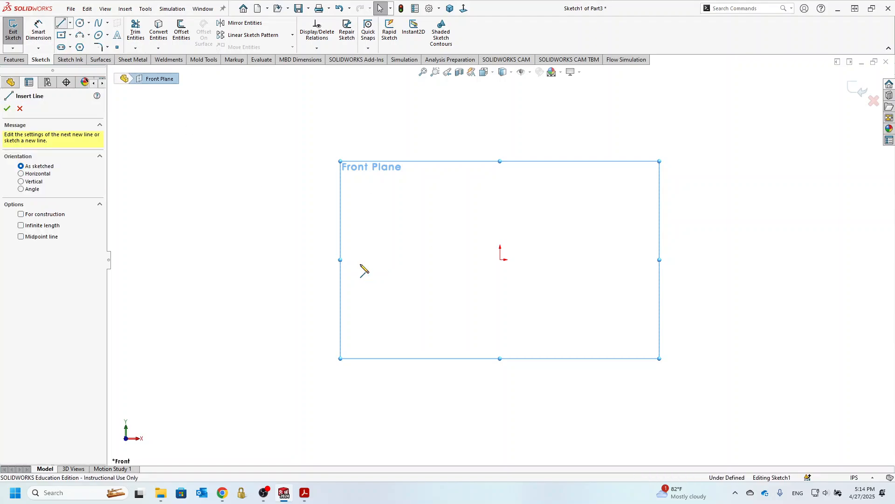
click(501, 260)
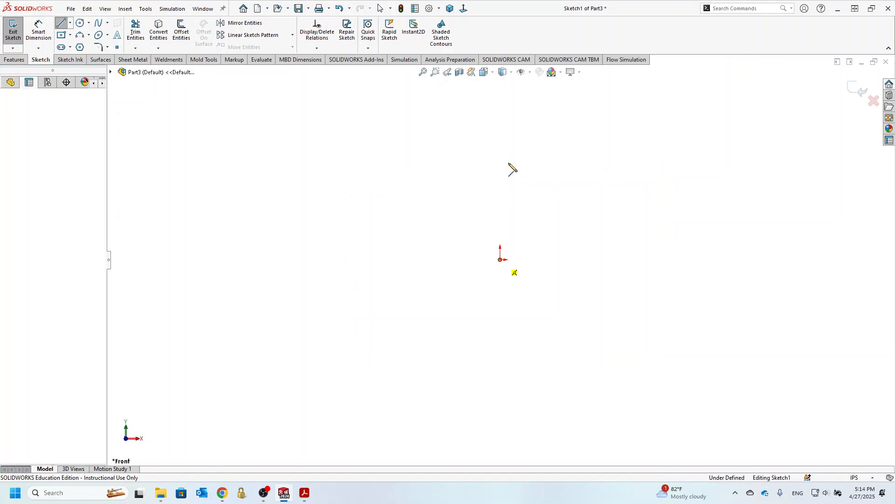
click(501, 142)
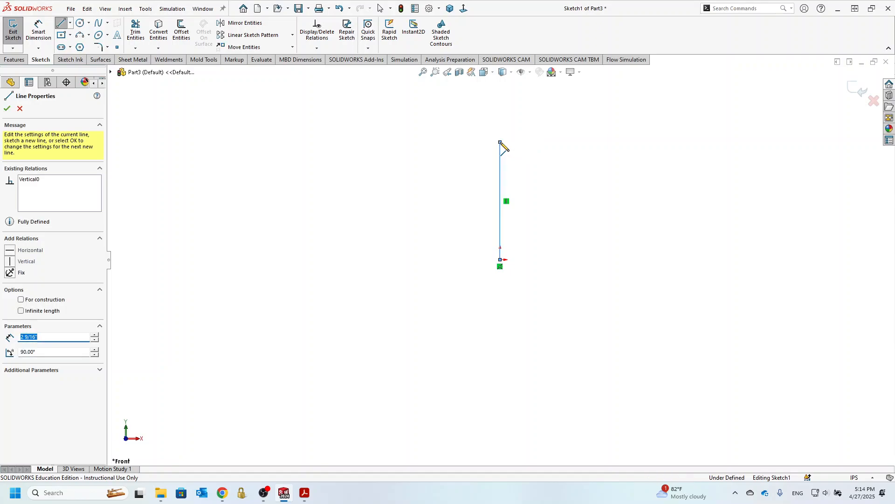
click(602, 142)
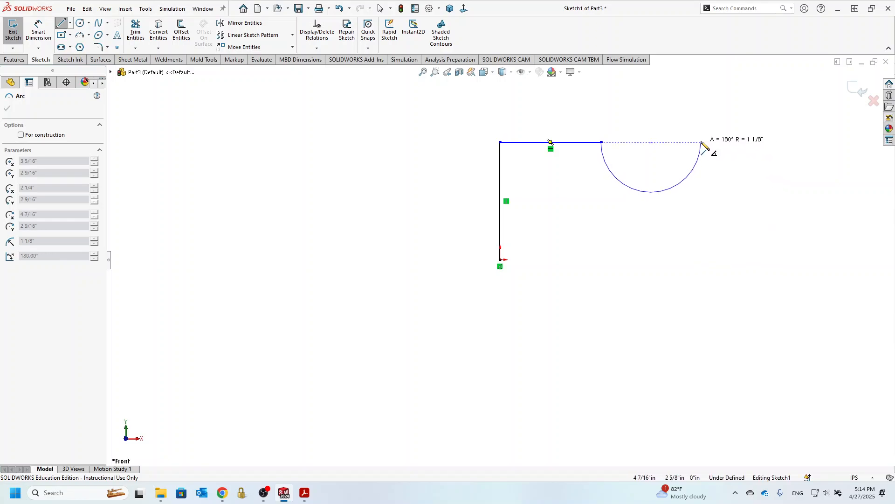
click(702, 142)
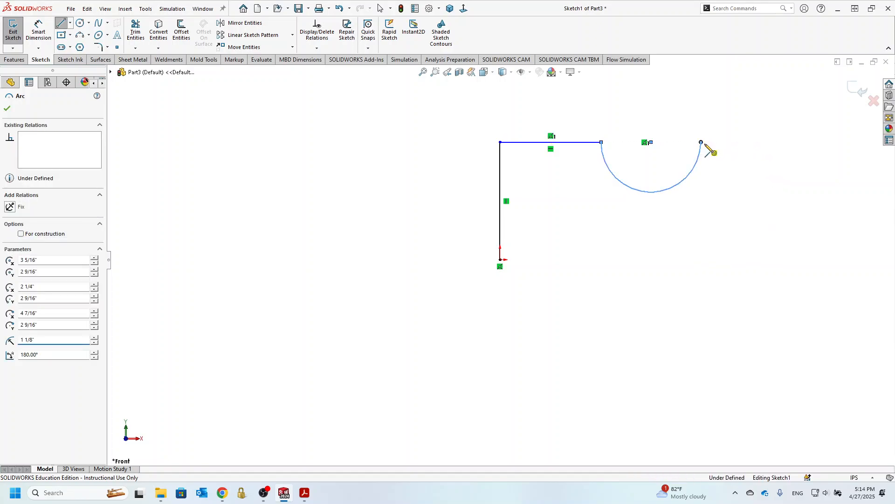
click(809, 142)
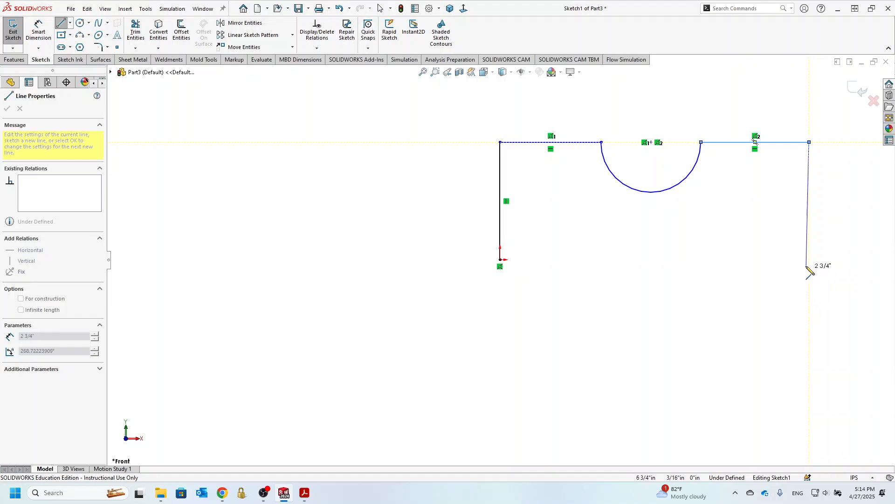
click(809, 260)
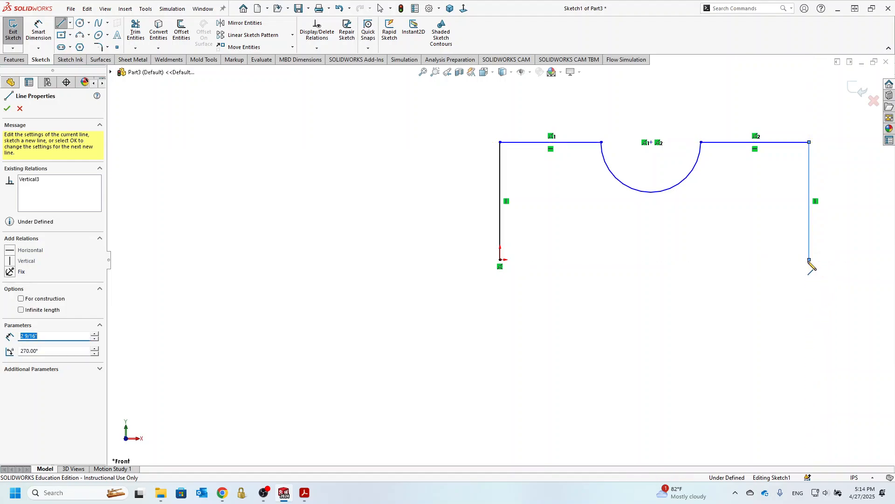
key(Escape)
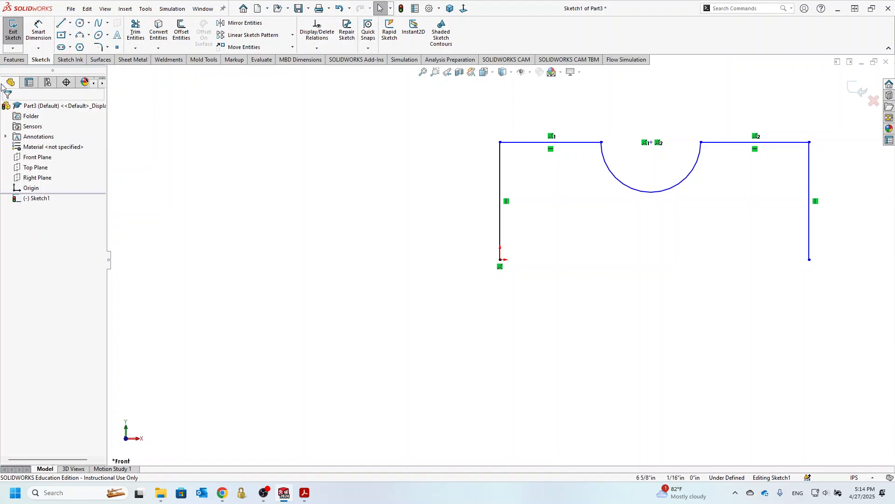
Draw a horizontal centerline about 6 13/16 in long from the origin to the lower end of the profile's right side
click(71, 24)
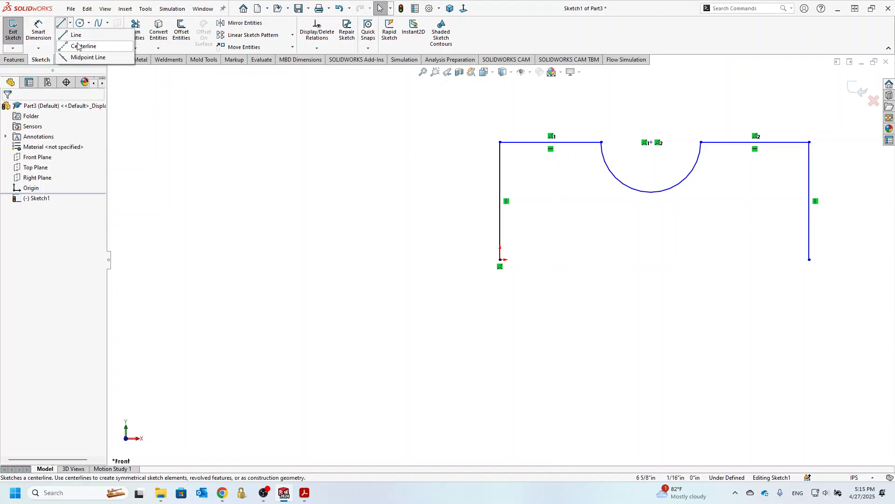
click(78, 46)
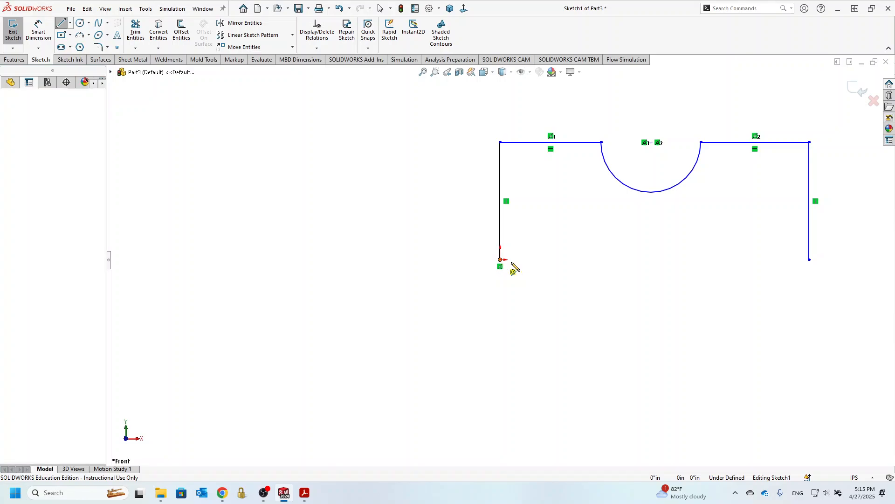
click(500, 260)
click(809, 260)
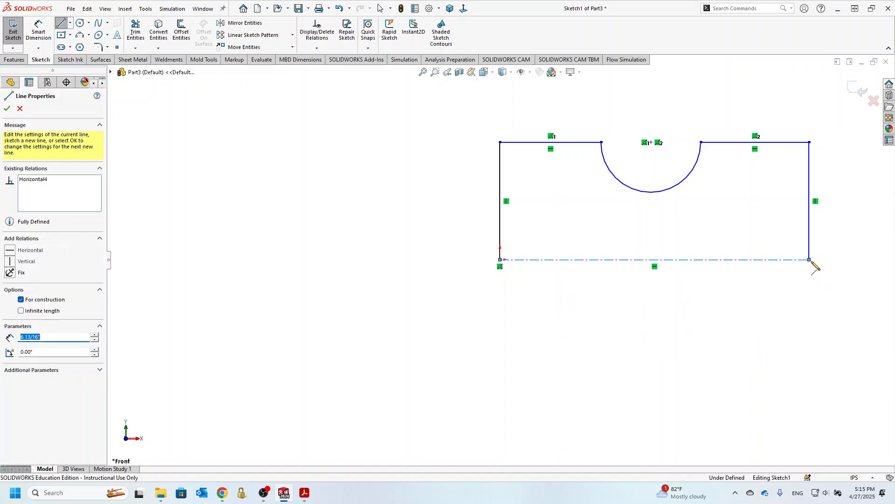
key(Escape)
Mirror the four profile lines and the notch arc about the horizontal centerline, keeping the originals
drag(850, 237, 471, 87)
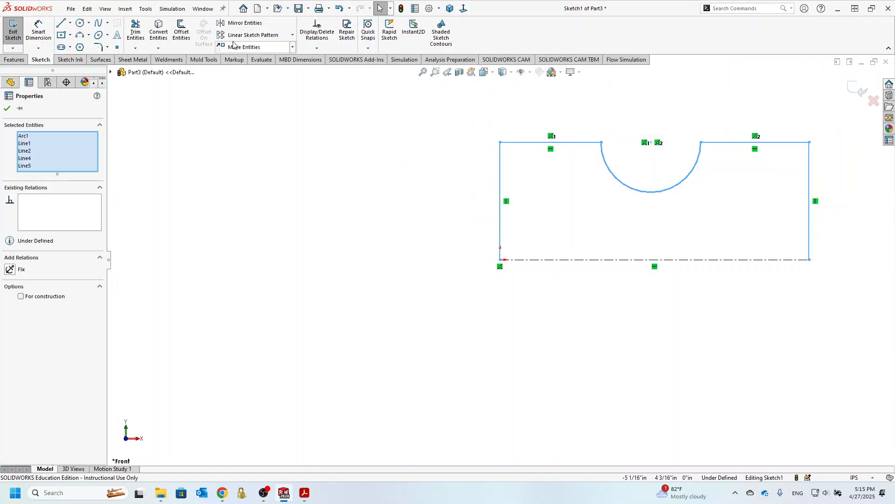
click(242, 23)
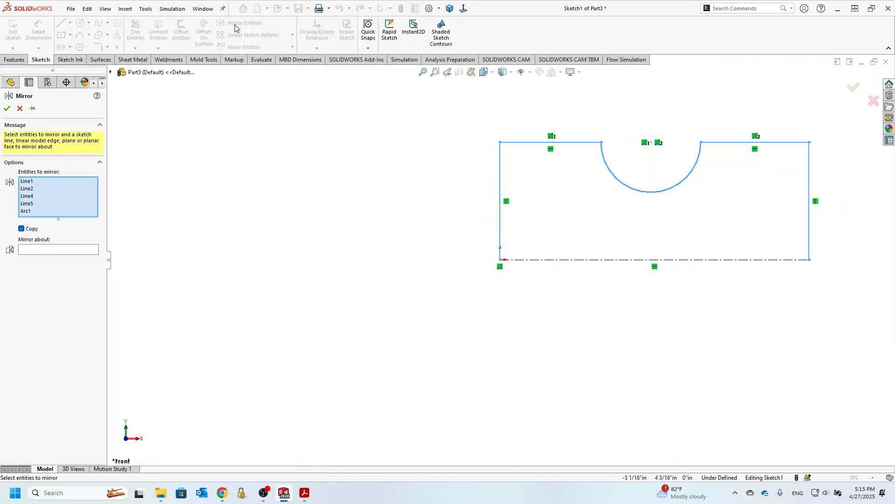
click(60, 251)
click(722, 261)
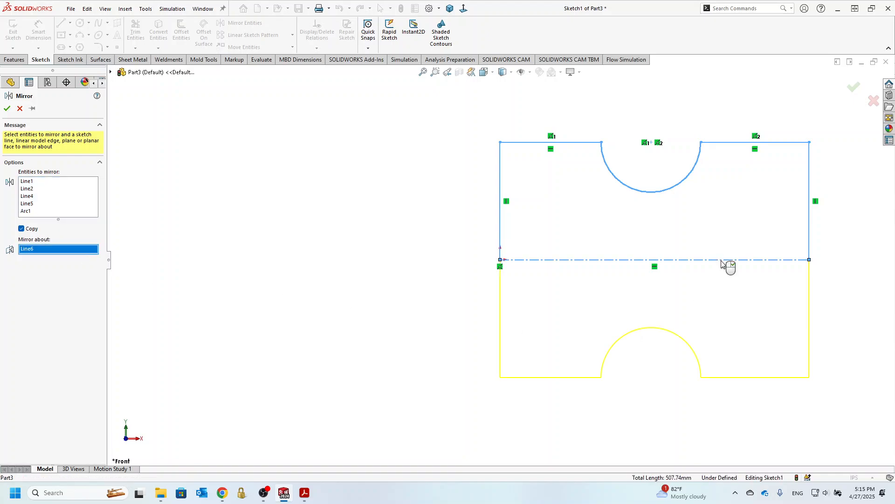
click(7, 108)
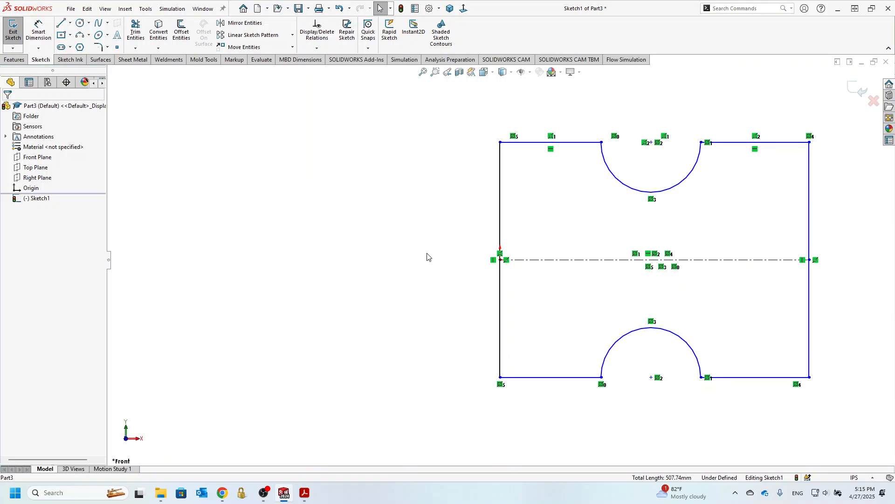
Dimension the distance between the plate's left and right edges as 8 in
click(37, 33)
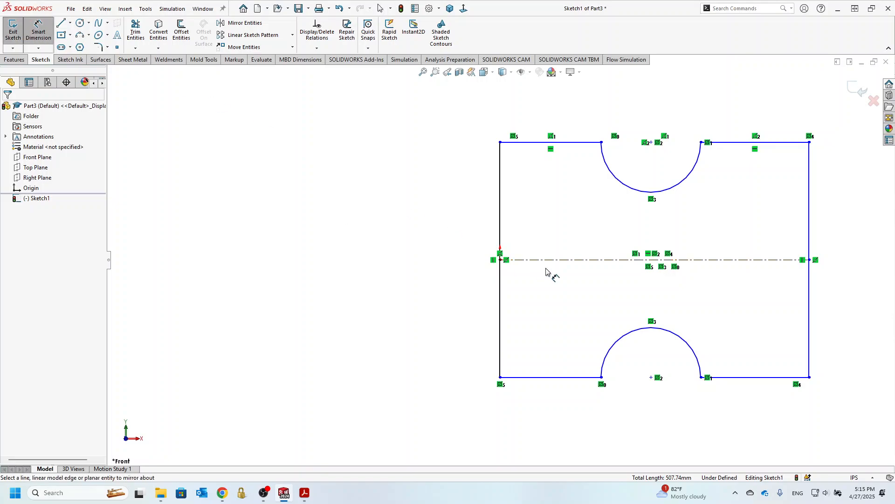
scroll(537, 250, up, 2)
click(715, 203)
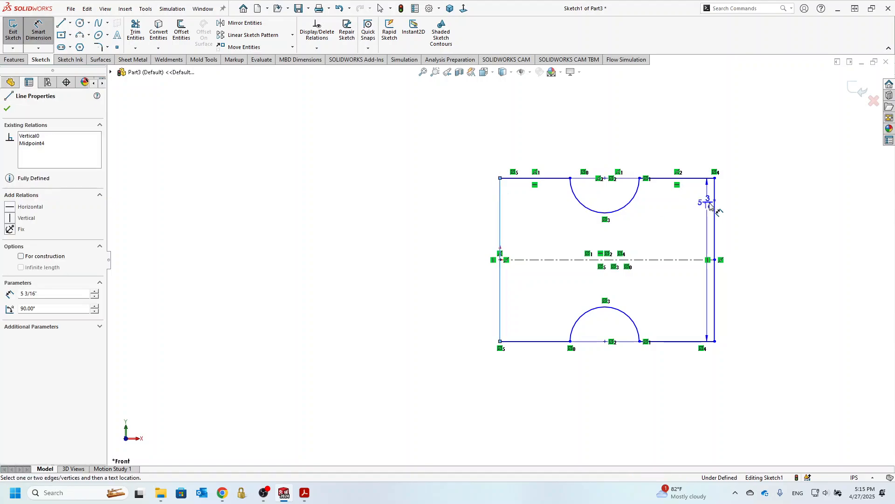
click(716, 205)
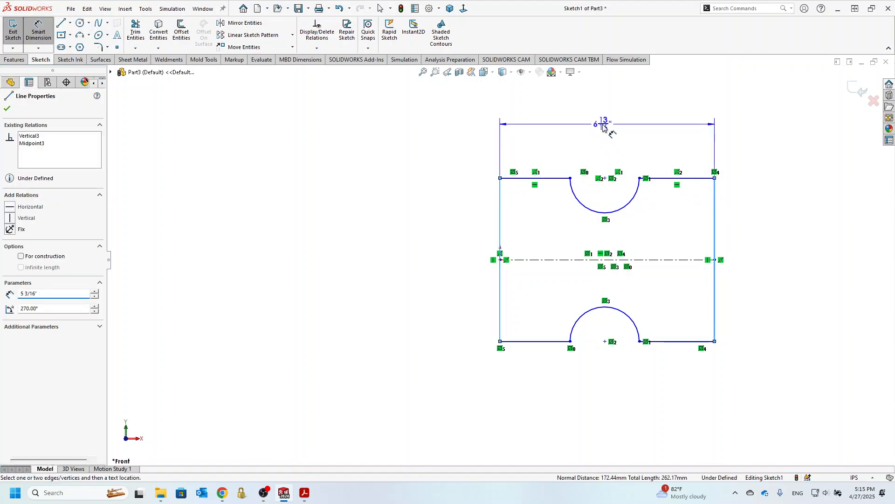
click(603, 127)
text(8)
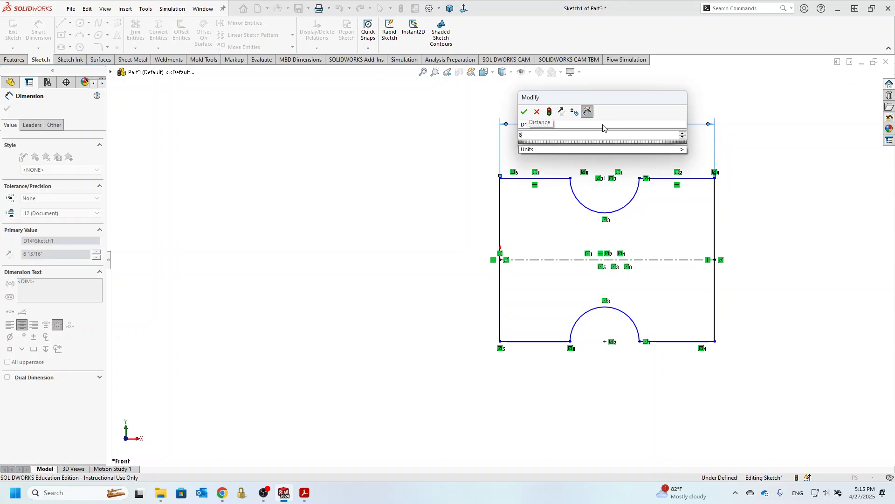
key(Return)
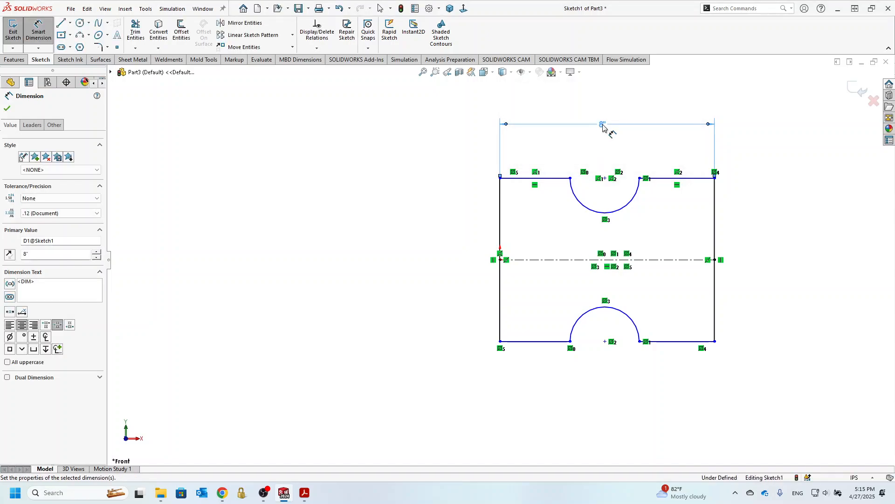
Dimension the plate's right edge to a height of 5 in
click(716, 225)
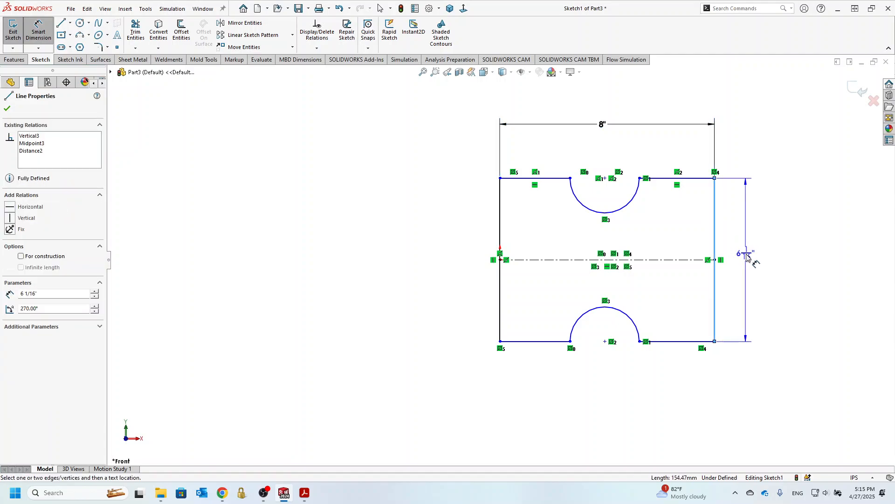
click(747, 256)
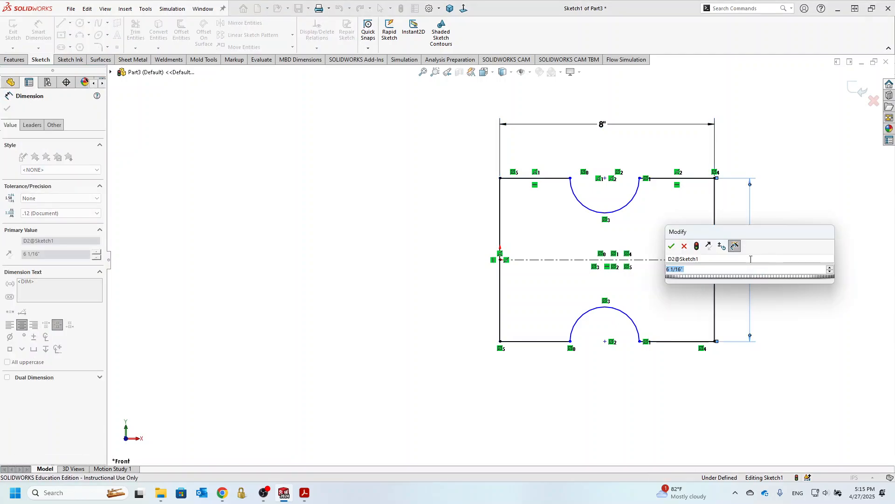
text(5)
key(Return)
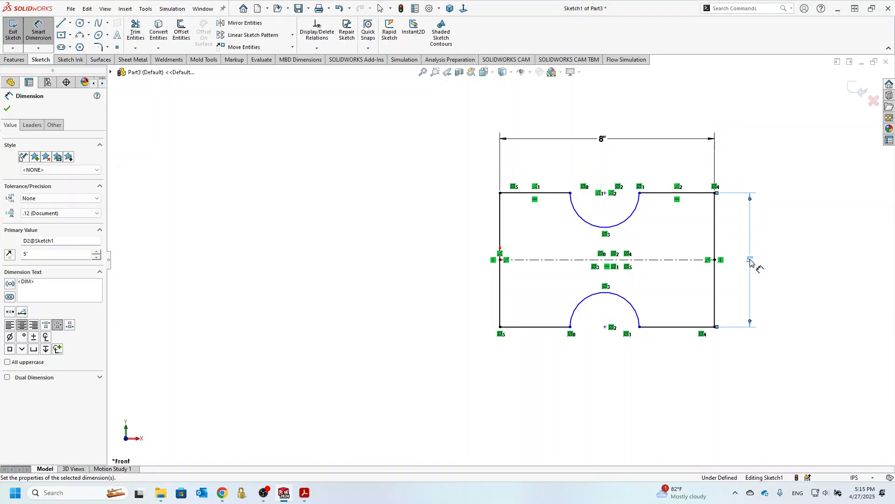
Dimension the upper notch arc with a radius of 1 in
click(585, 224)
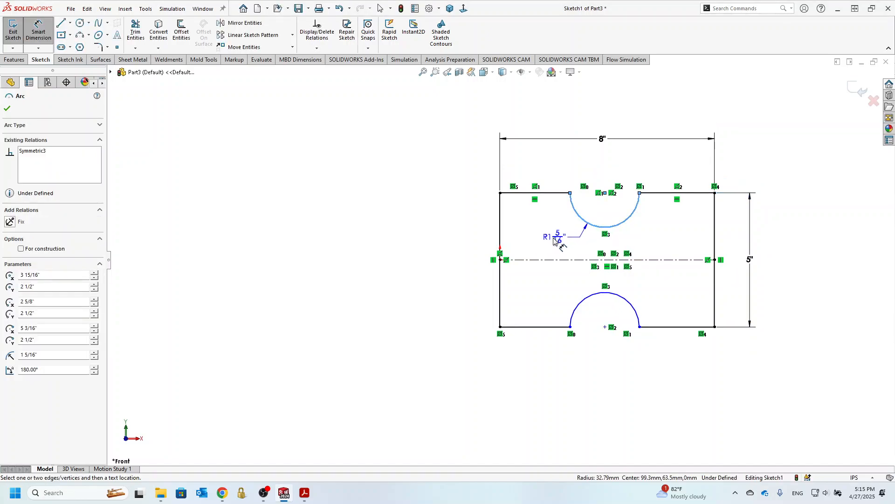
click(554, 240)
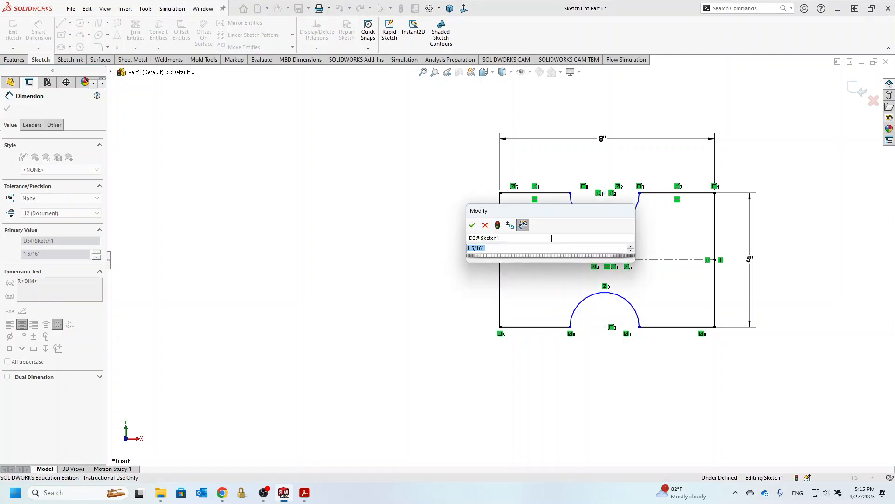
text(1)
key(Return)
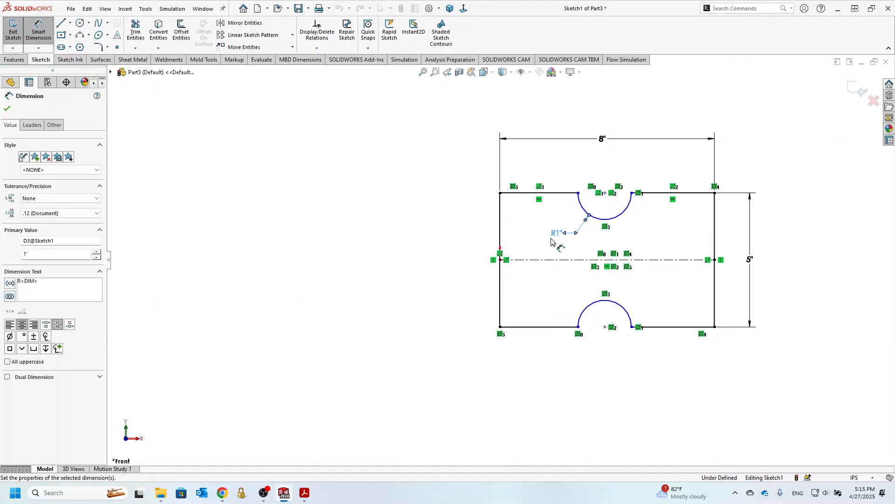
Dimension the upper notch arc's center 4 in from the plate's right edge and finish the sketch
click(629, 205)
click(715, 201)
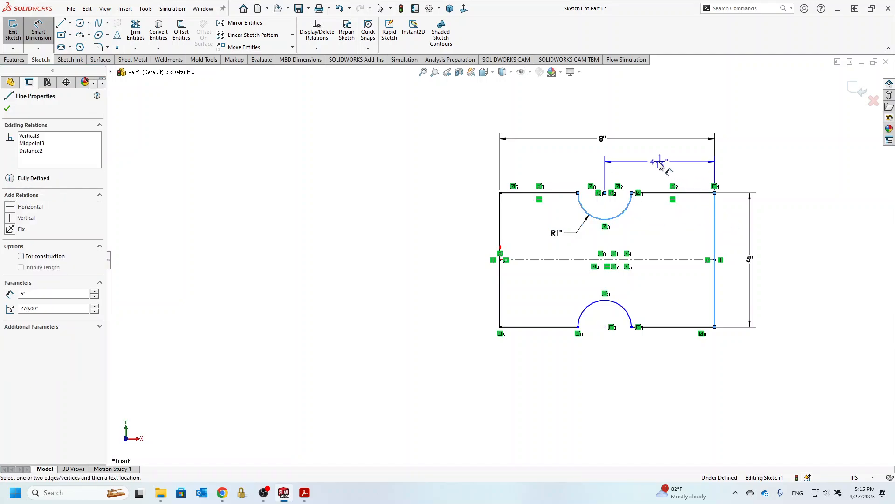
click(657, 164)
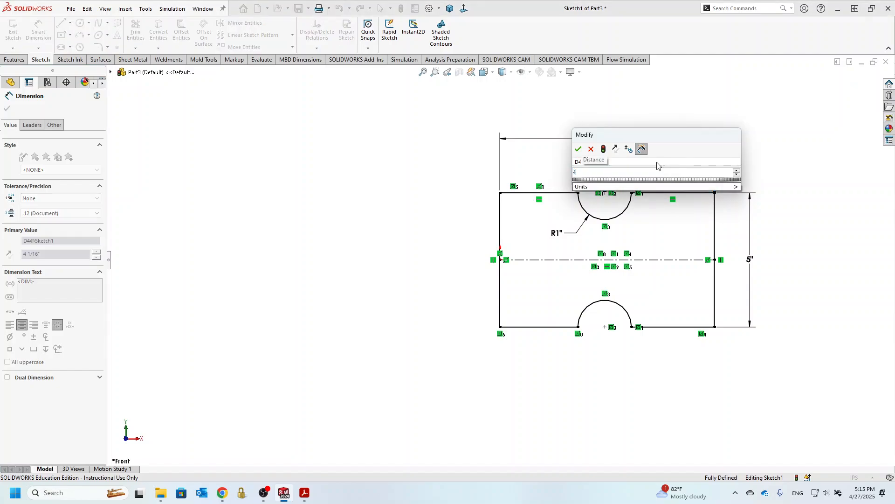
key(Return)
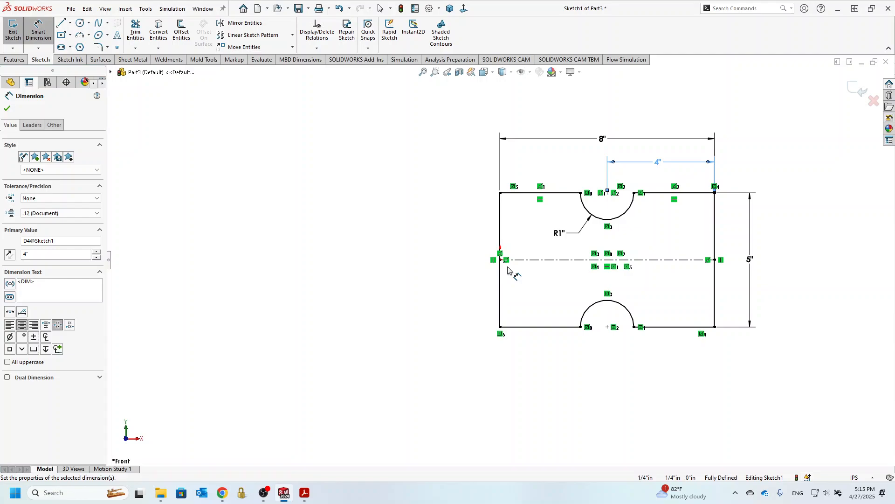
click(858, 88)
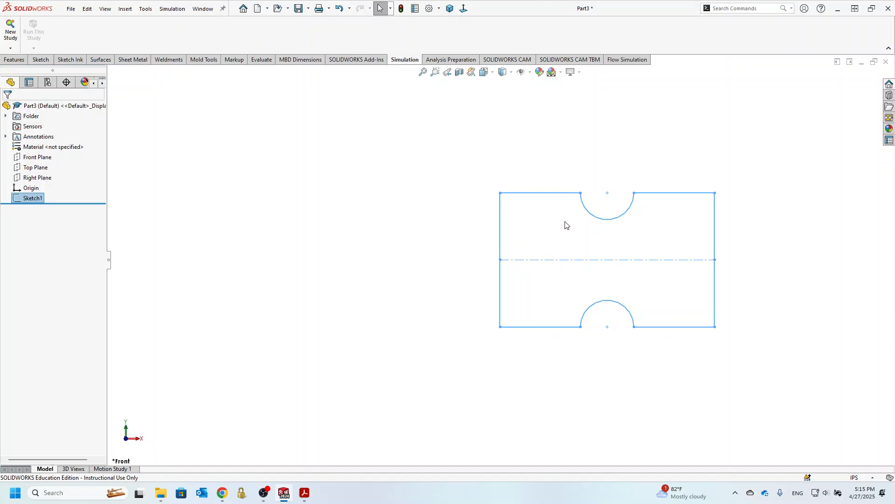
Create a filled surface bounded by the notched plate sketch, with Contact edge settings
click(100, 60)
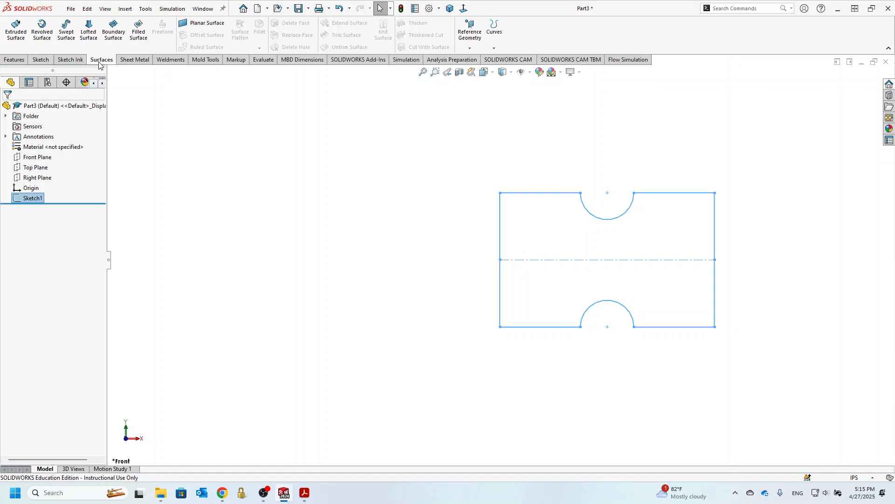
click(136, 30)
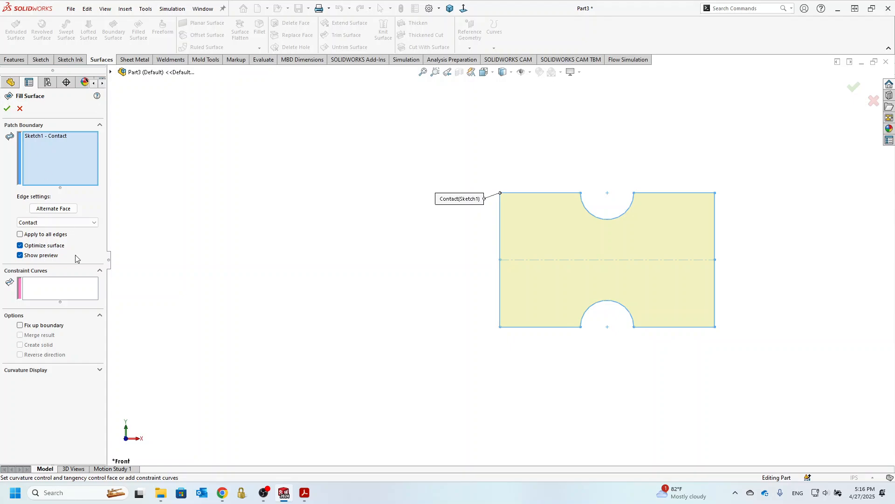
click(7, 109)
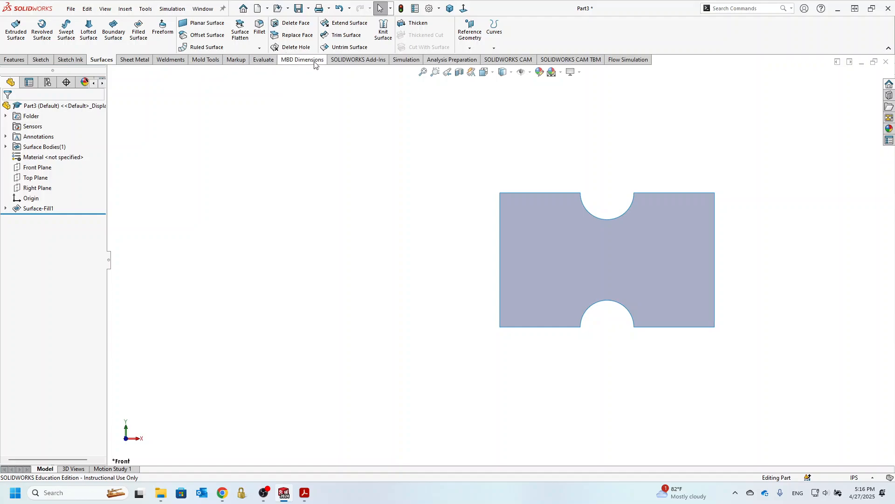
Create a new static simulation study named Surface_Simulation
click(400, 59)
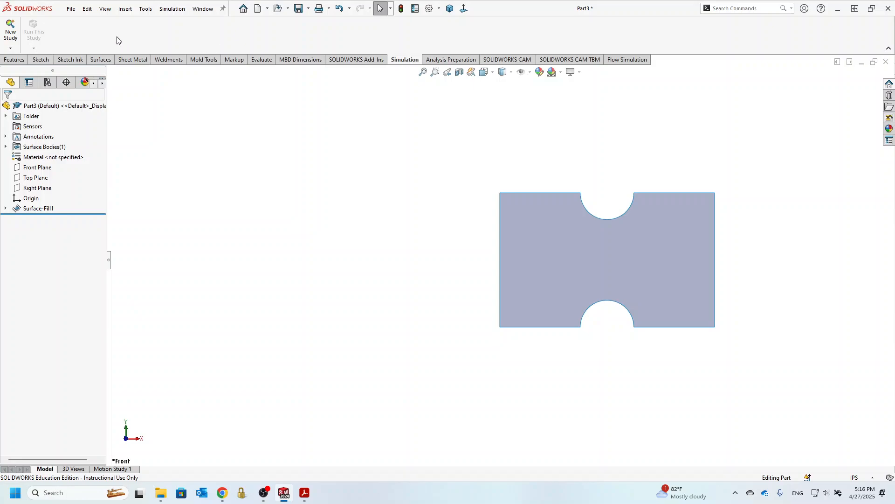
click(11, 29)
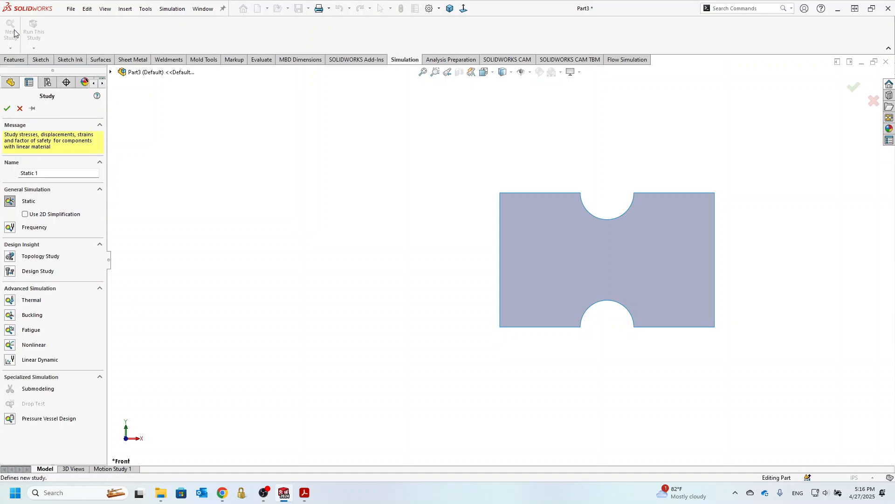
drag(65, 172, 1, 175)
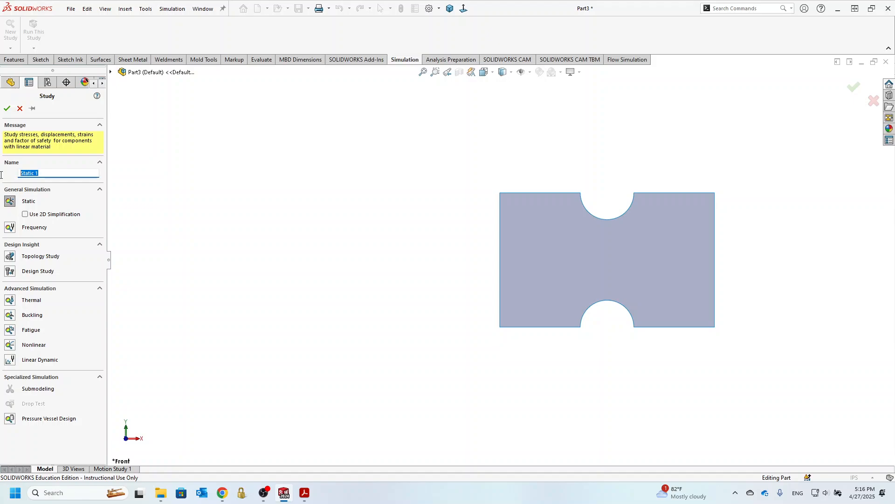
text(Surface_Simulation)
click(7, 108)
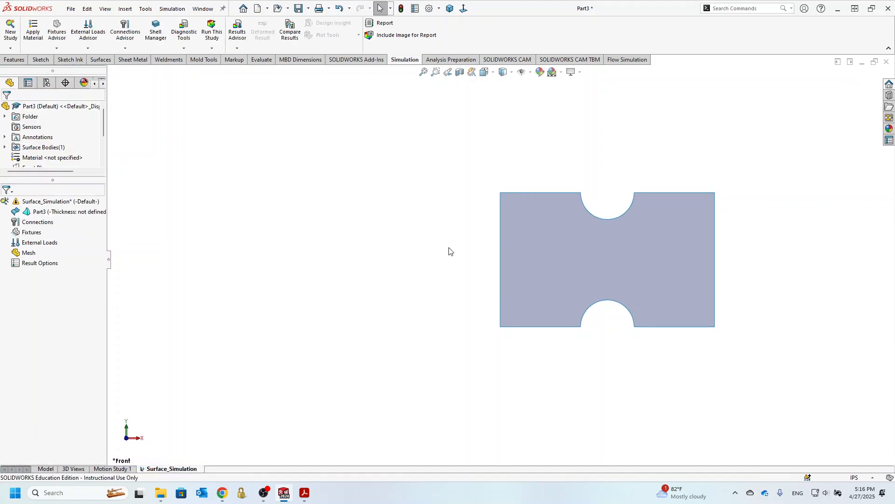
Define the plate as a thin shell with a thickness of 0.25 in
right_click(49, 214)
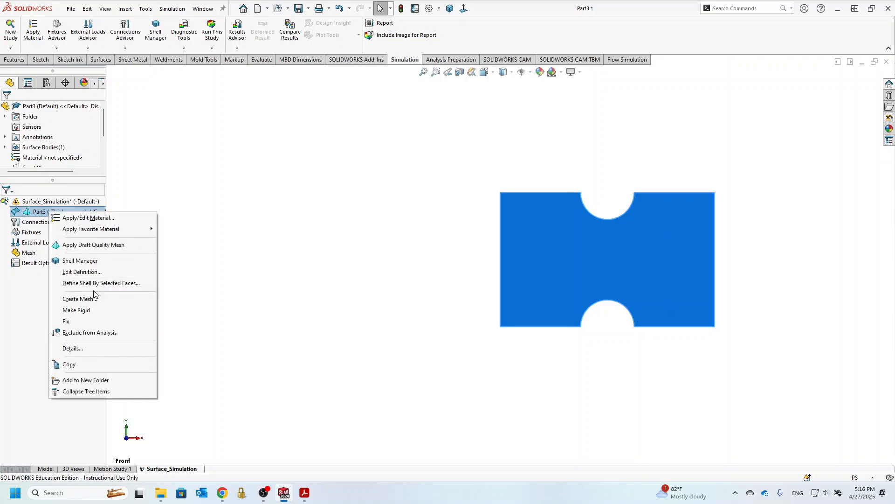
click(90, 275)
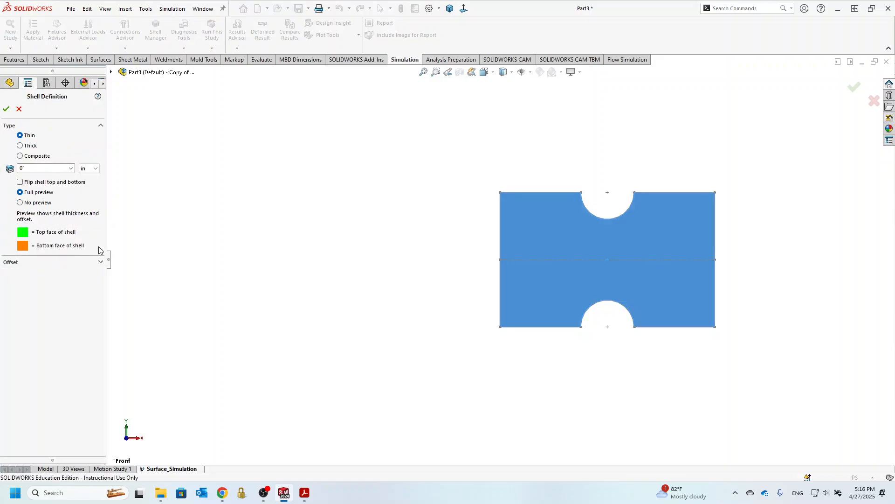
double_click(28, 166)
text(0.25)
key(Return)
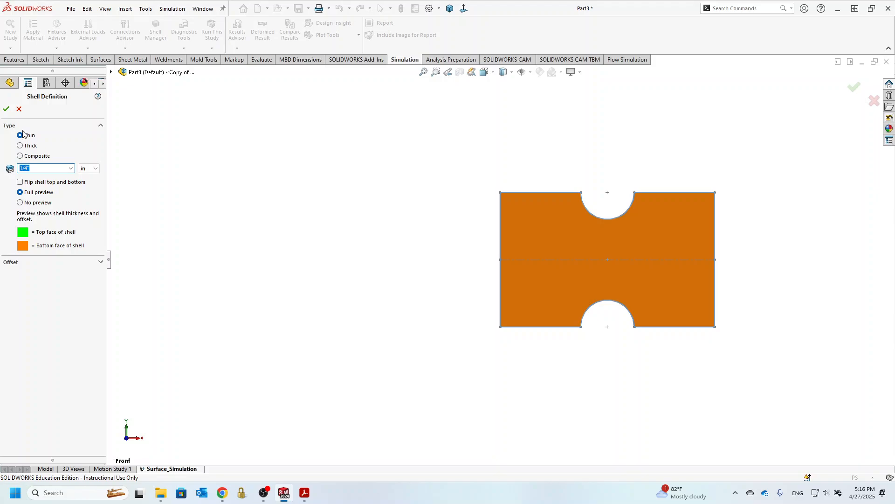
click(6, 109)
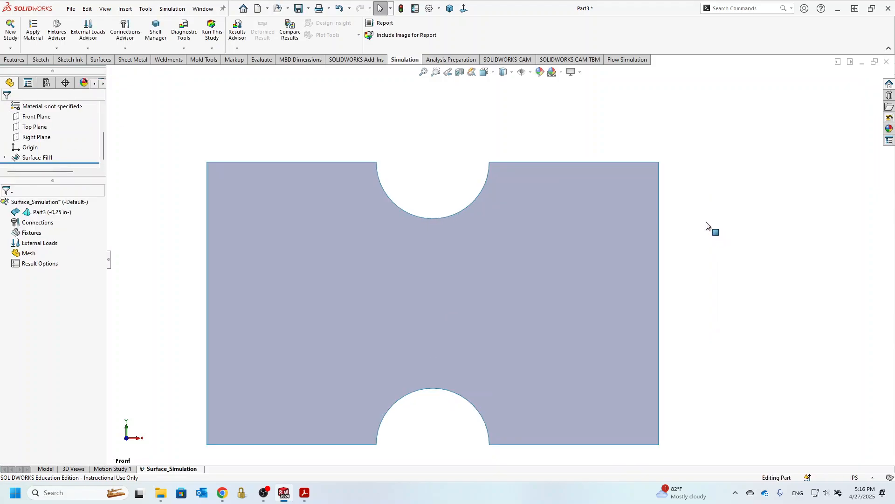
Apply the 6061 Alloy material from the Aluminium Alloys category to the shell body in the study
middle_drag(566, 222, 353, 269)
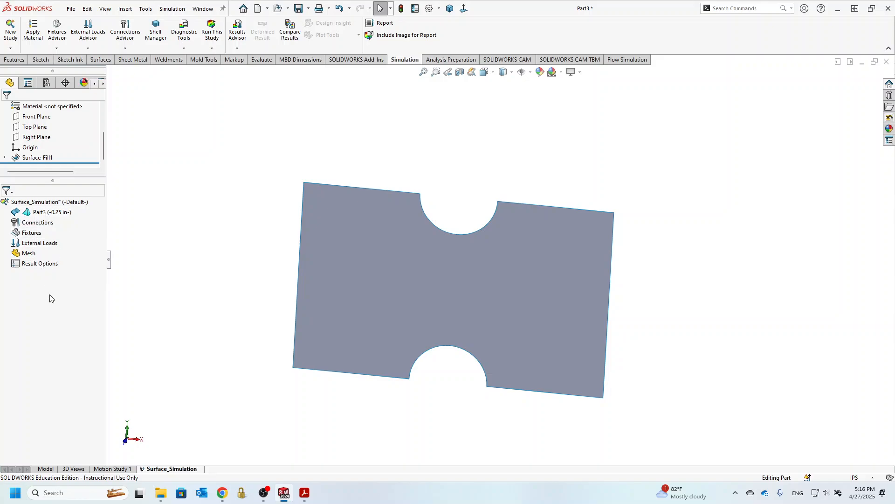
right_click(50, 213)
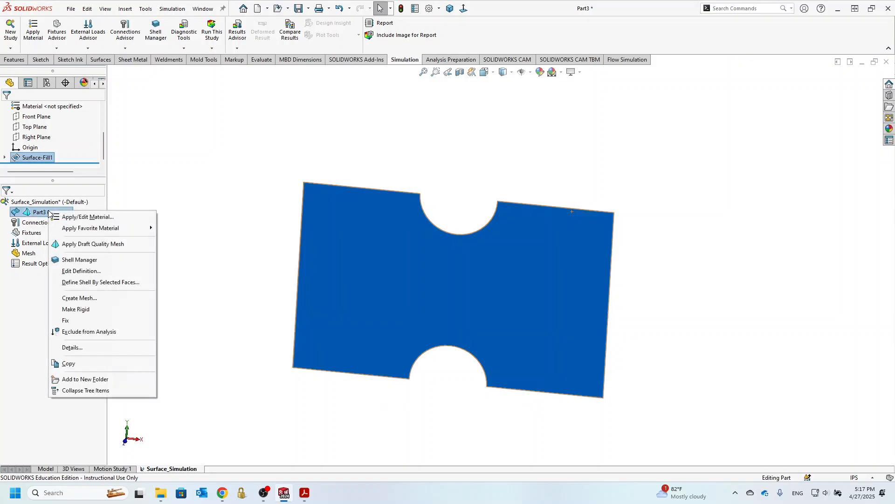
click(77, 220)
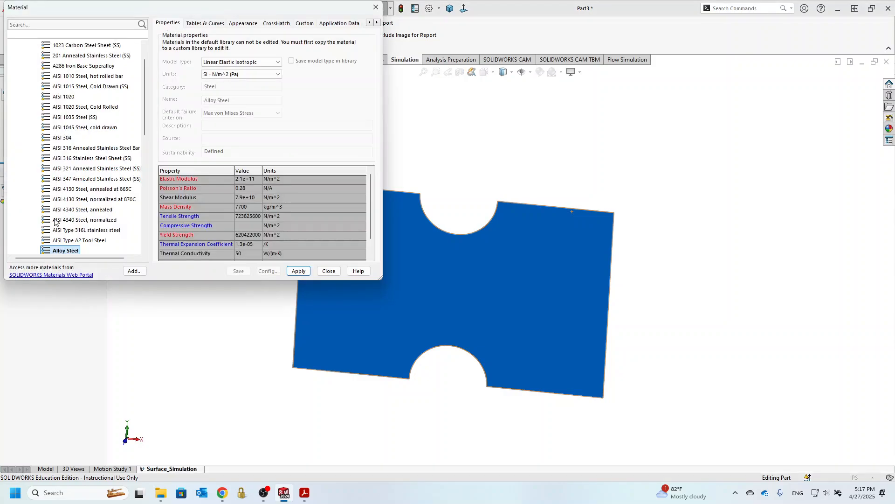
scroll(56, 149, up, 1)
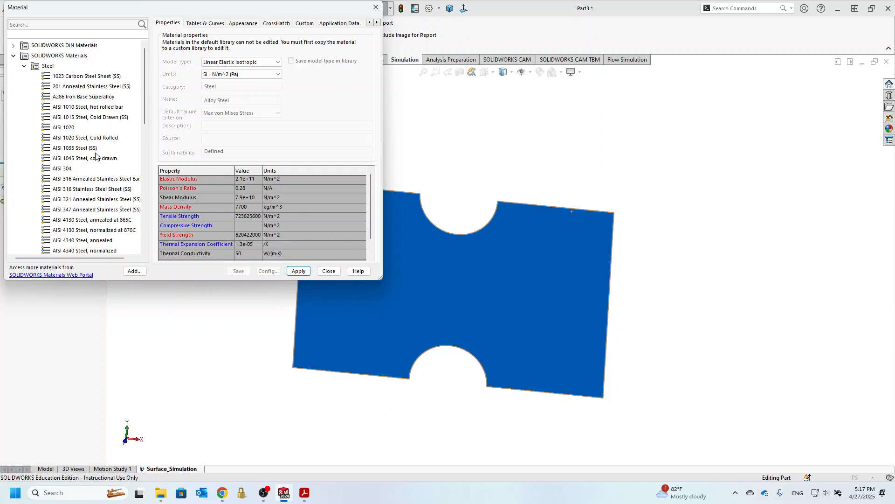
click(24, 66)
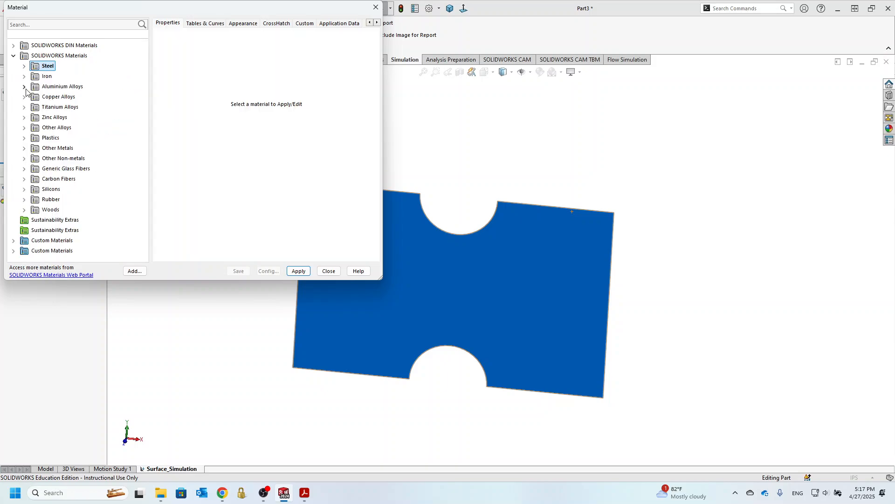
click(25, 86)
scroll(60, 92, down, 12)
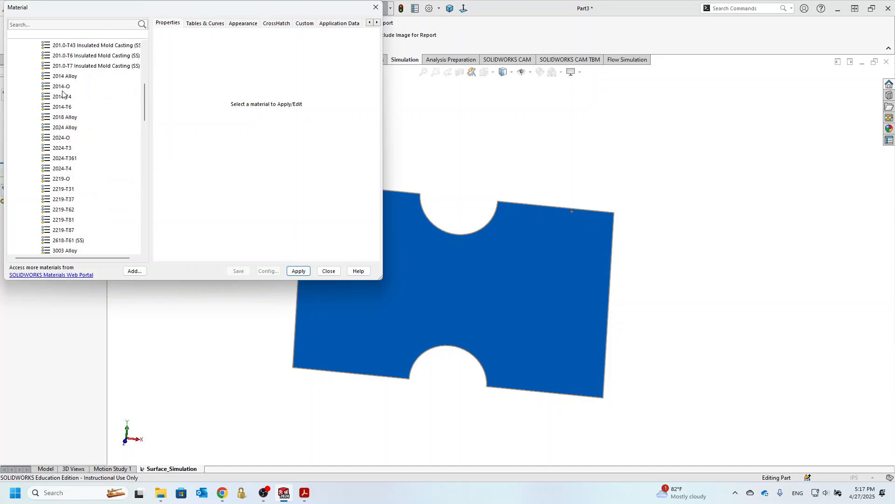
scroll(62, 94, down, 2)
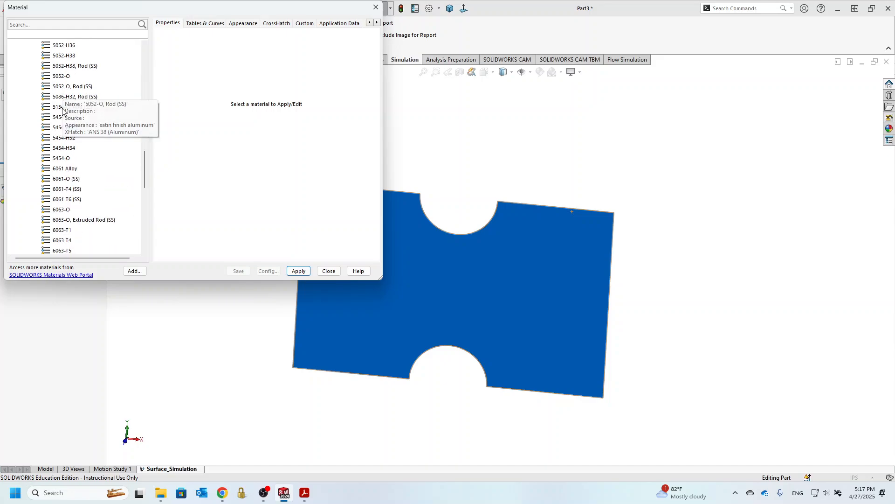
click(64, 169)
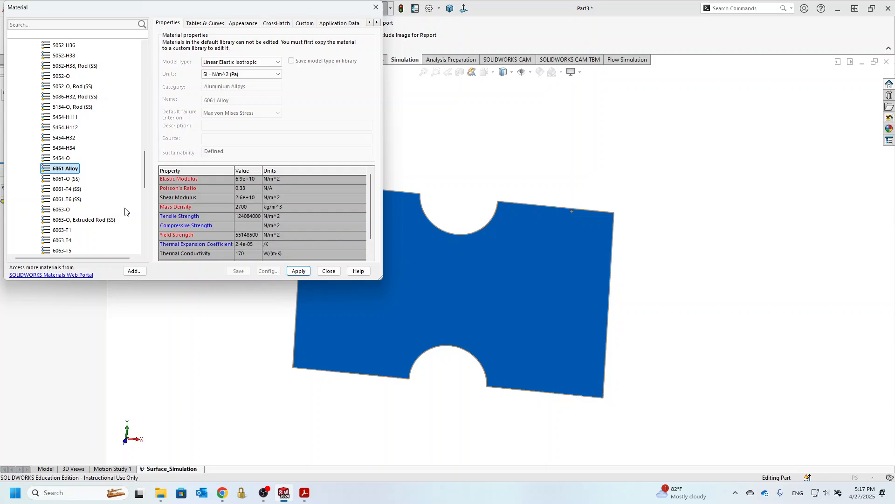
click(298, 271)
click(329, 271)
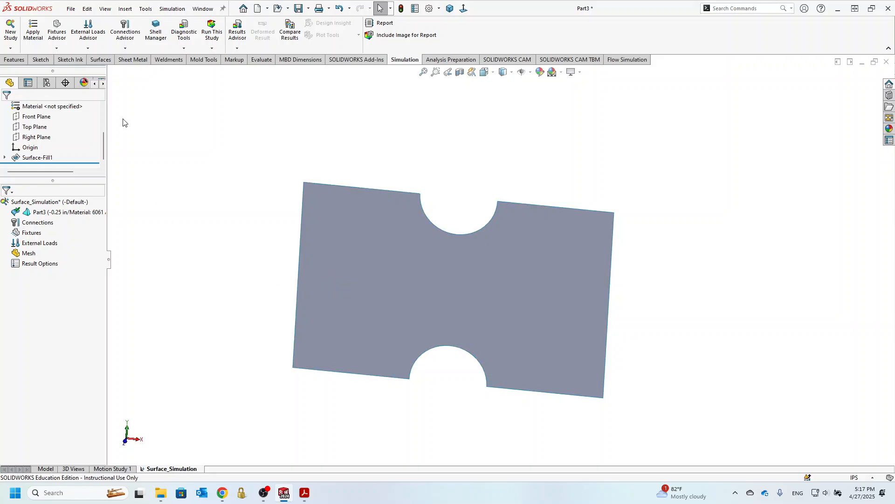
Apply a Fixed Geometry fixture to the plate's left vertical edge
click(56, 48)
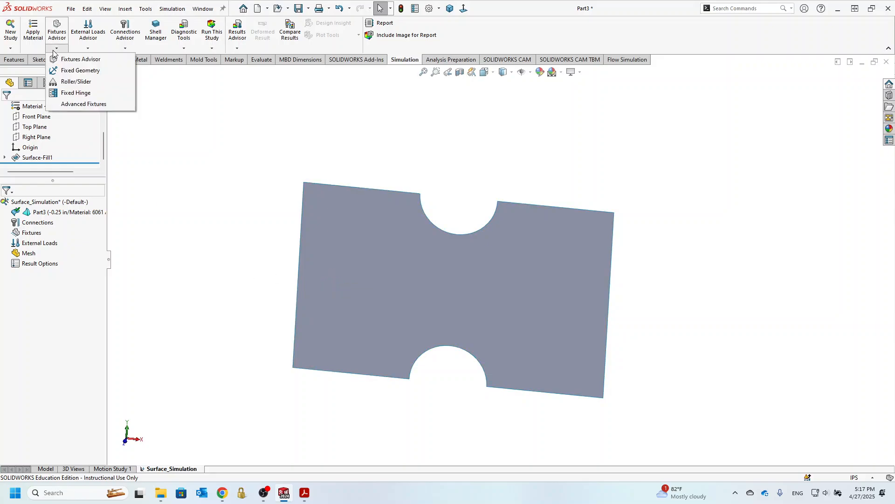
click(67, 72)
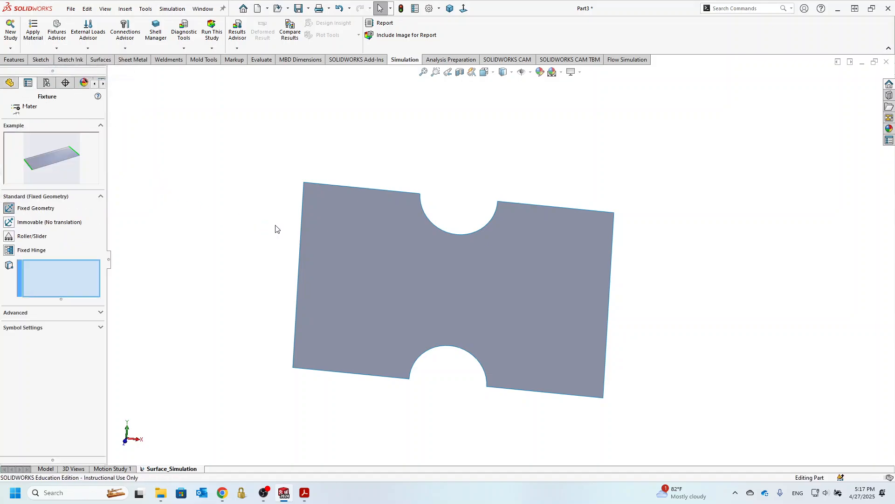
click(301, 220)
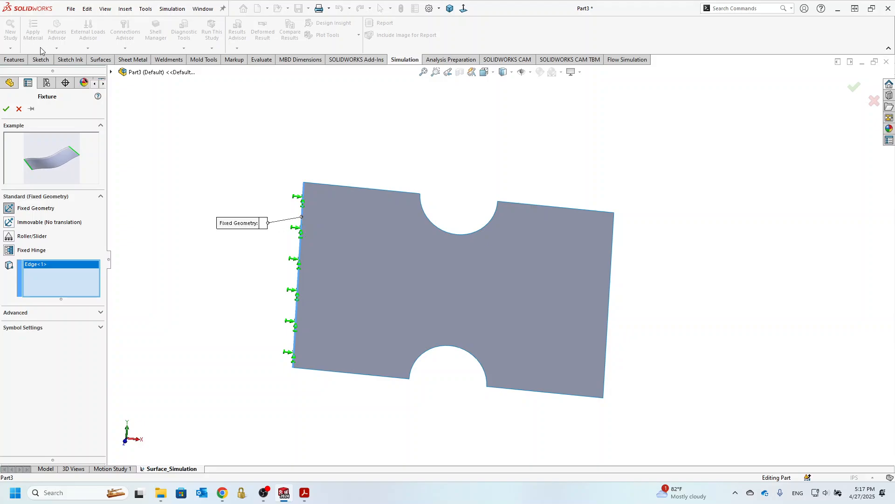
click(6, 110)
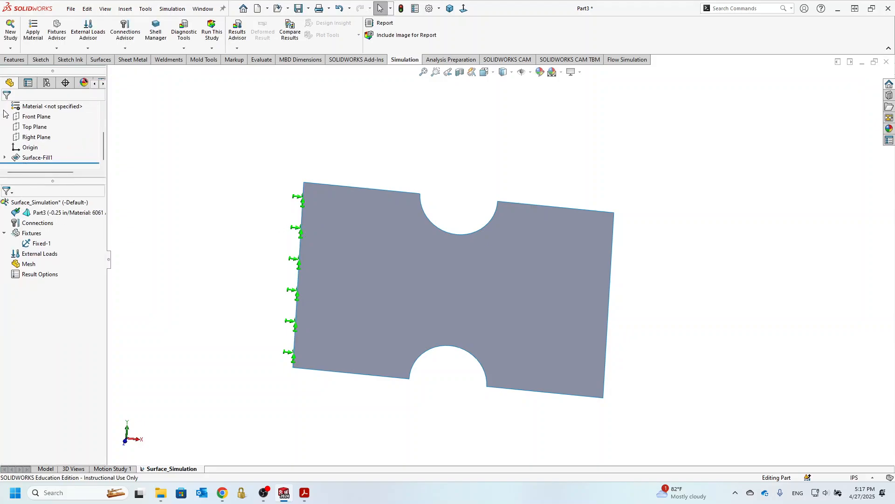
Add a force load on the plate's right vertical edge, using the Front Plane as its selected direction reference
click(90, 49)
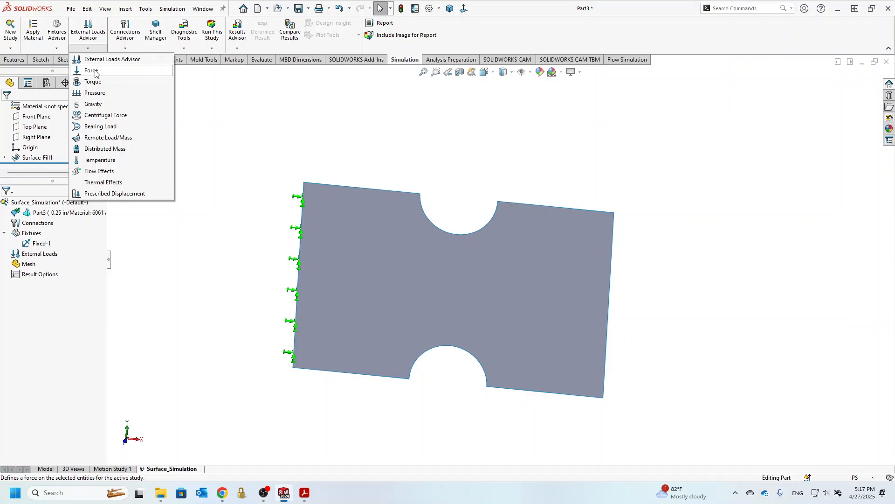
click(95, 73)
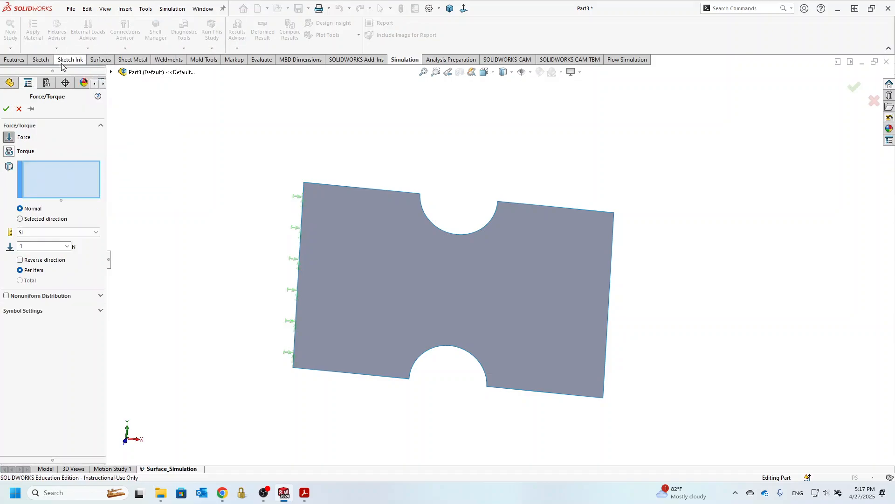
click(613, 238)
mouse_move(630, 262)
middle_down()
mouse_move(588, 252)
mouse_move(611, 242)
middle_up()
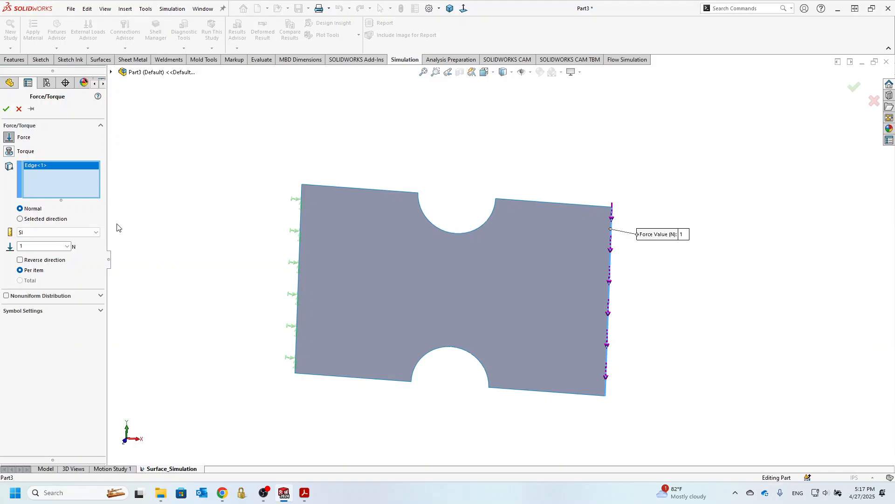
click(20, 219)
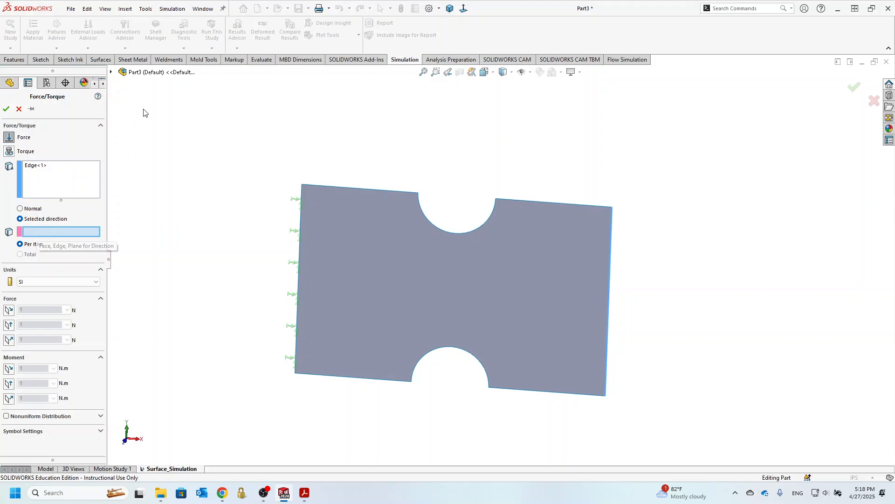
click(112, 72)
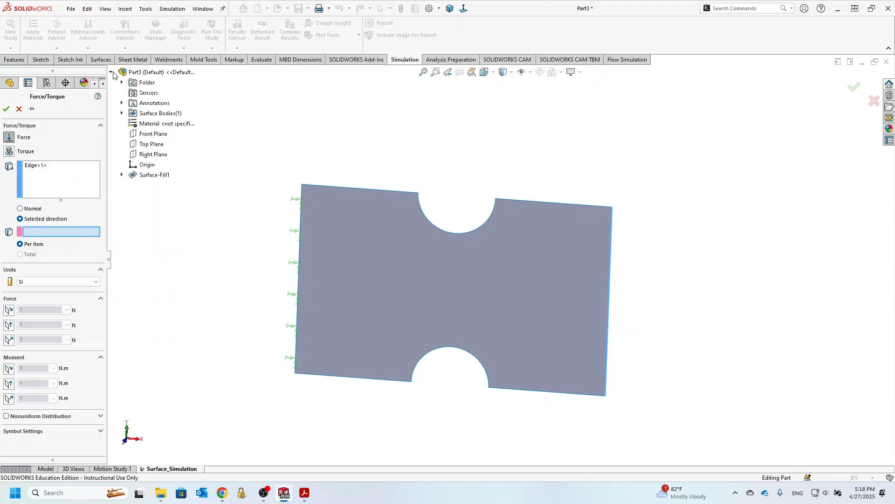
click(151, 132)
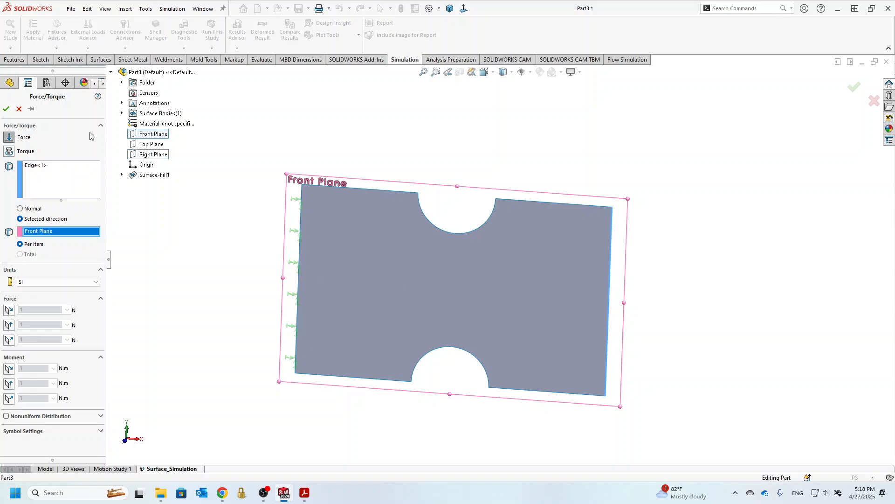
Set the right-edge load's units to English (IPS) and apply 250 lbf along plane direction 1
click(31, 283)
click(32, 296)
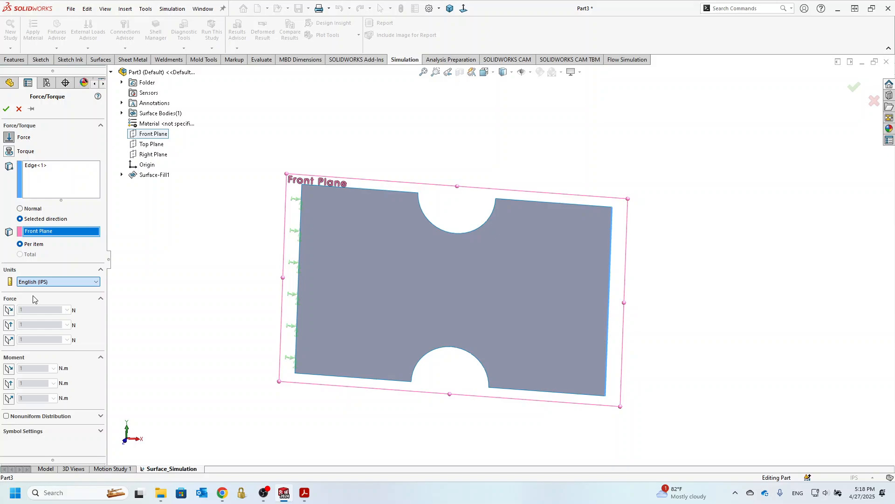
click(9, 309)
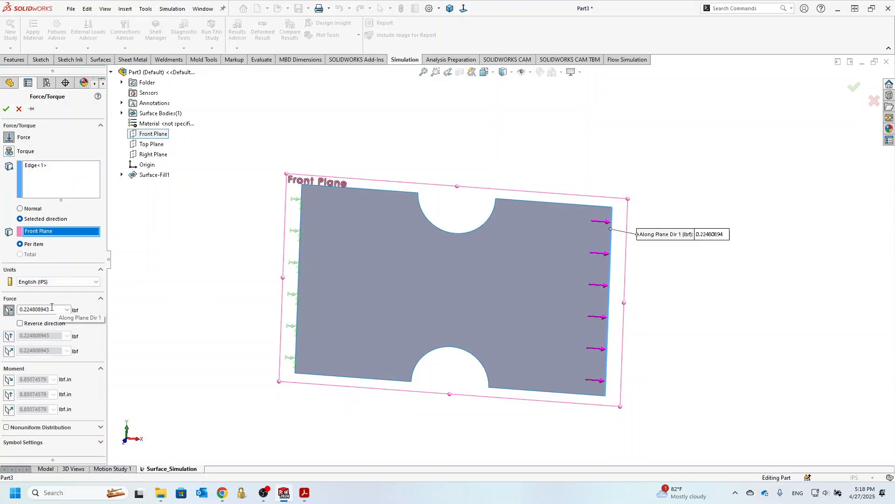
click(56, 308)
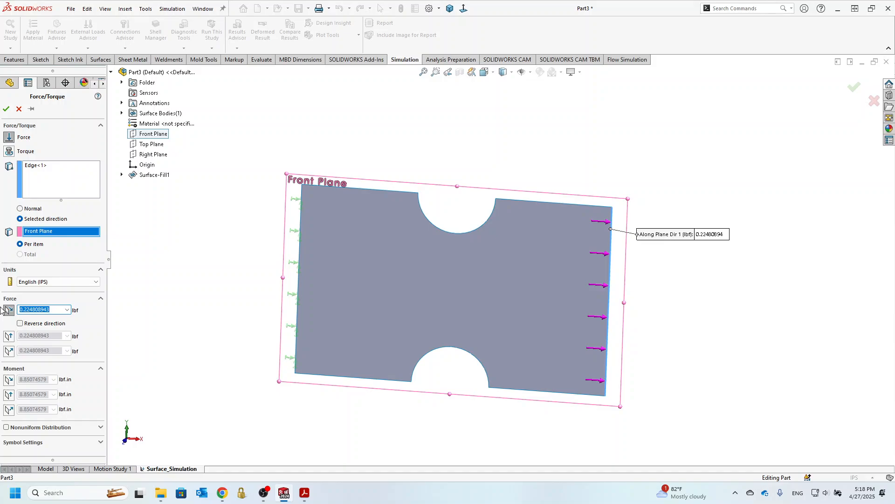
text(250)
click(6, 109)
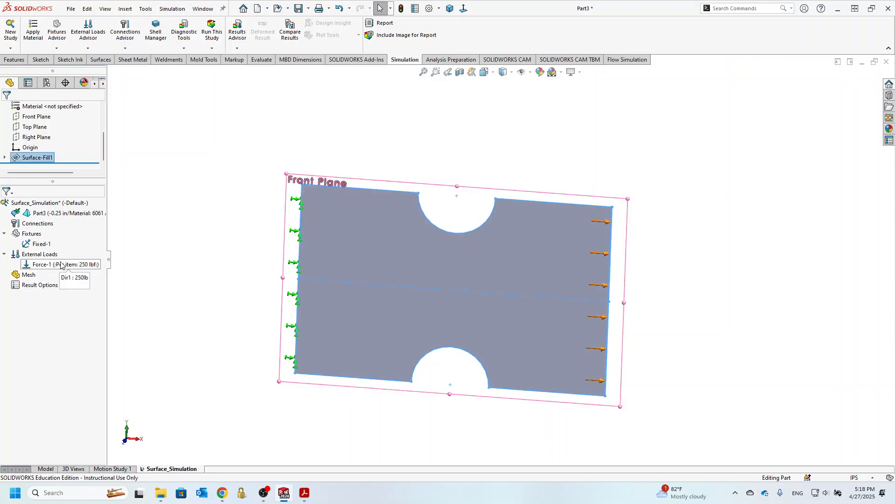
Mesh the shell at the default density and run the static study
right_click(29, 278)
click(50, 309)
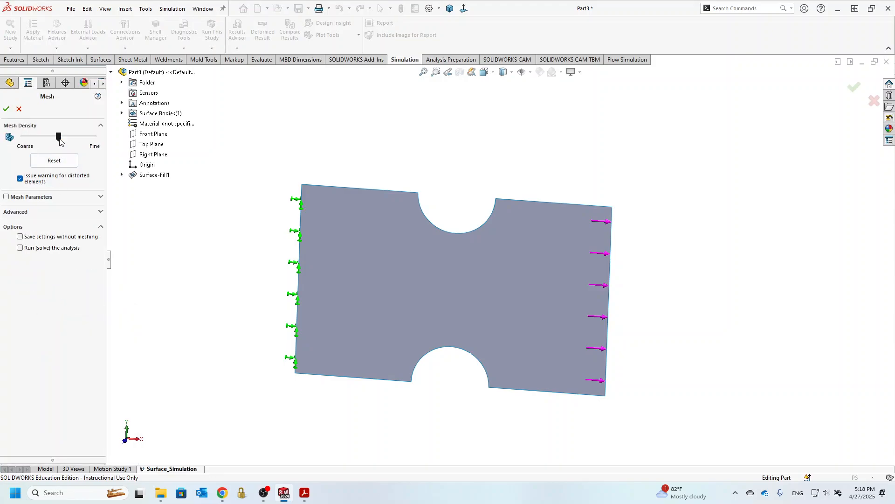
click(7, 109)
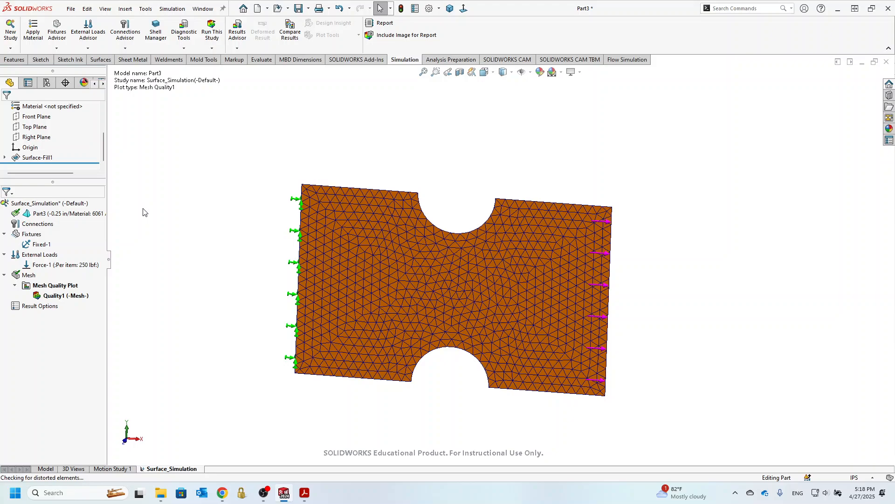
click(213, 28)
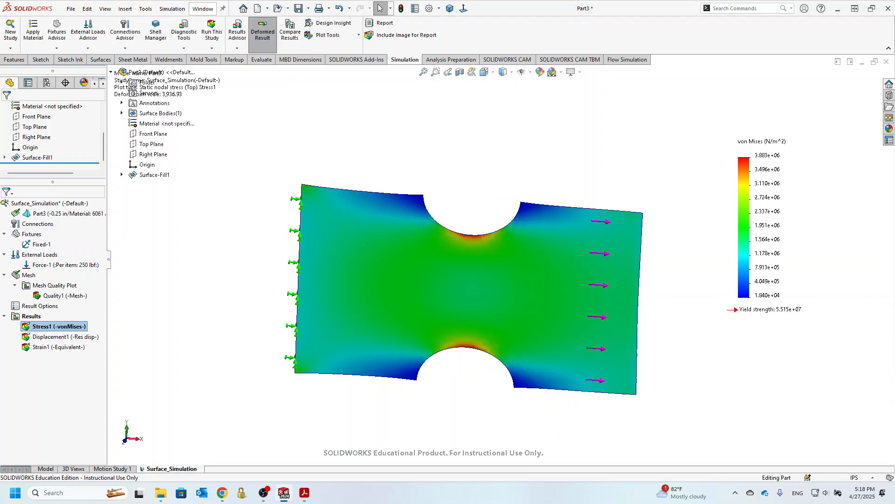
Animate the von Mises stress plot to view the plate's deformation, and close the animation
right_click(42, 326)
click(57, 175)
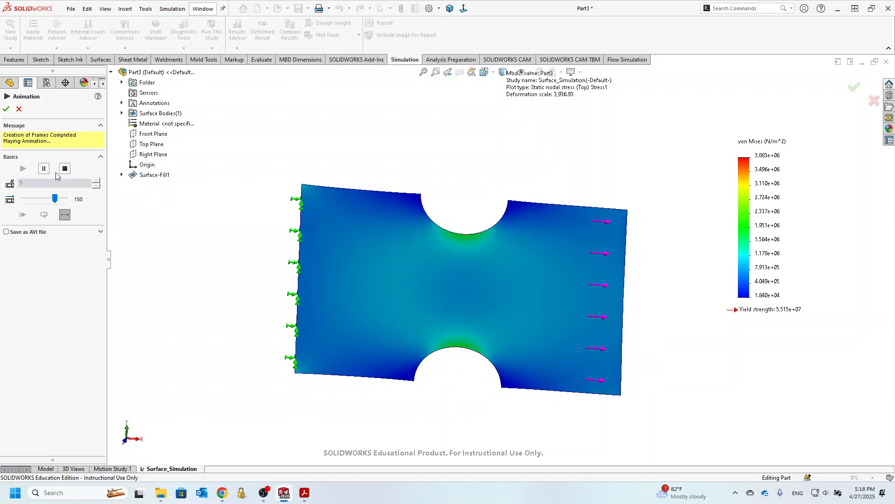
click(65, 168)
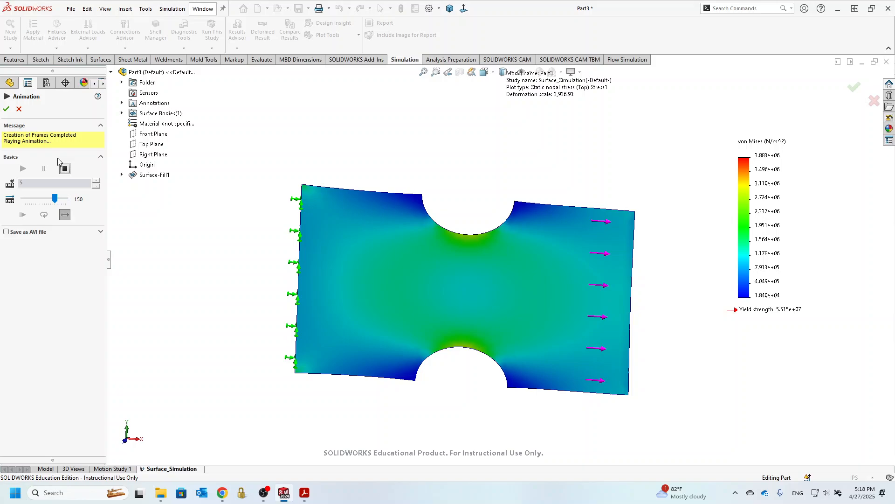
click(18, 109)
Set the von Mises stress plot's units to psi
middle_drag(416, 313, 397, 333)
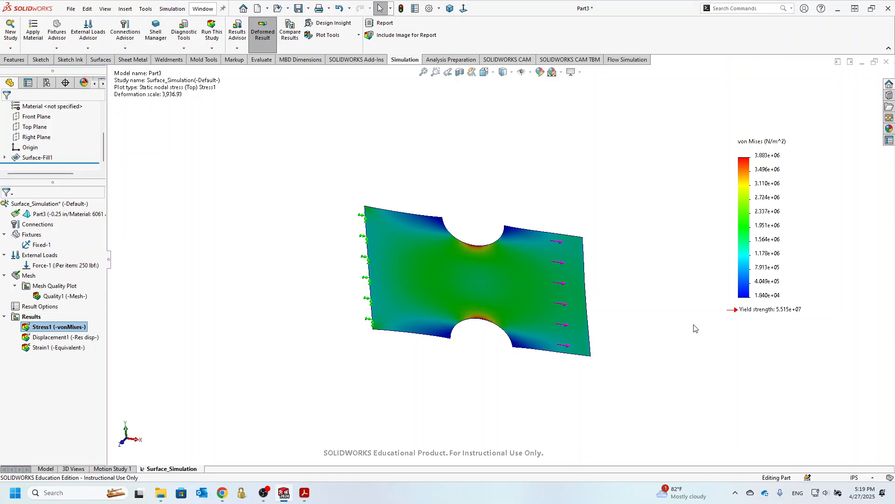
right_click(772, 154)
click(794, 201)
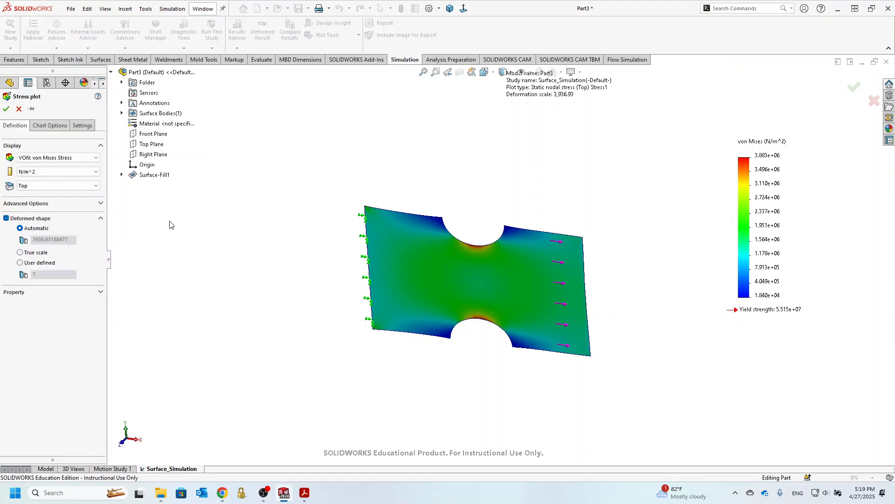
click(40, 172)
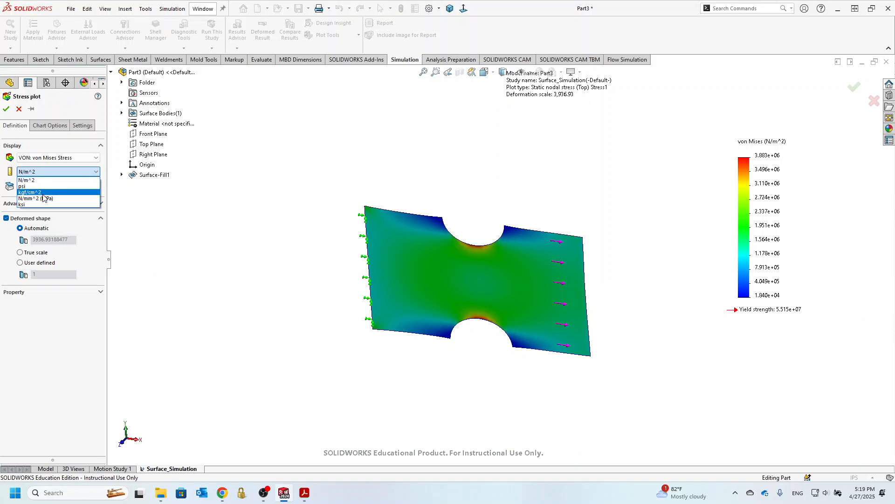
click(45, 186)
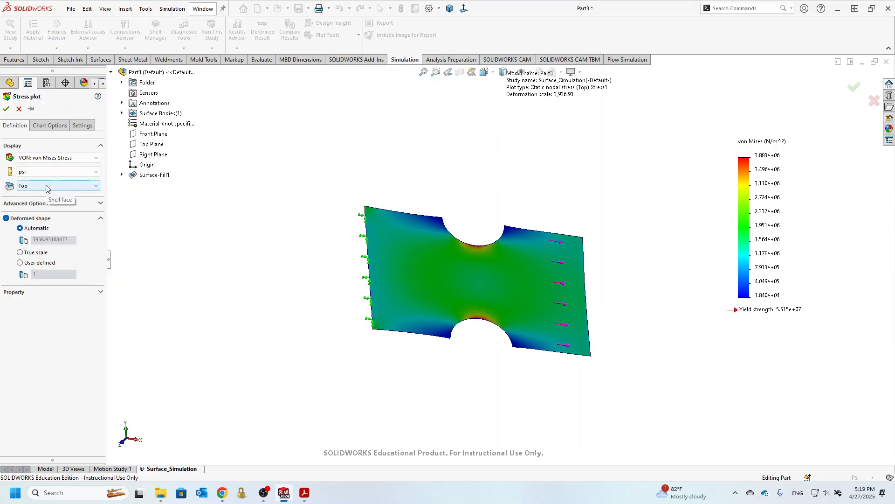
Show the stress plot's min and max annotations in floating number format, placing both labels below the plate
click(41, 127)
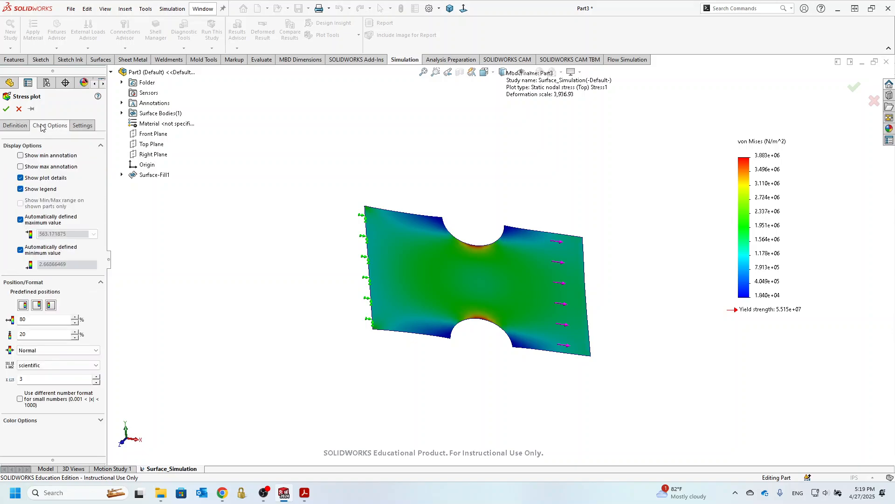
click(20, 157)
click(21, 166)
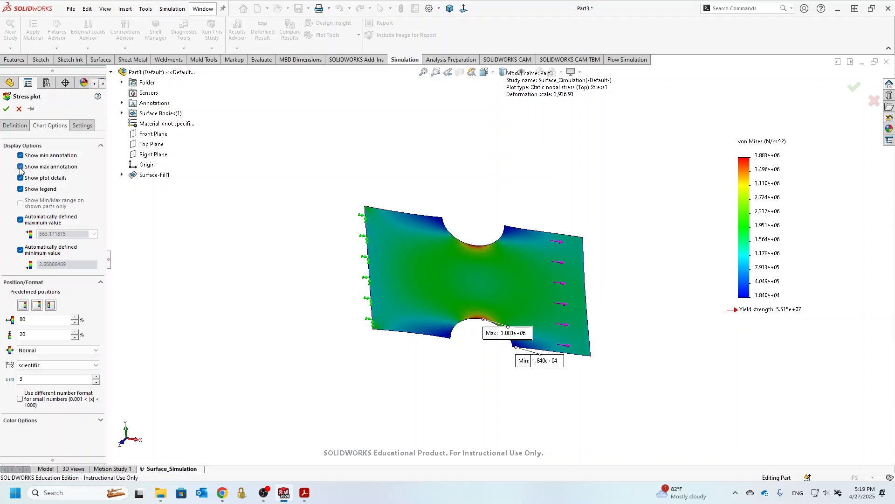
click(26, 366)
click(26, 381)
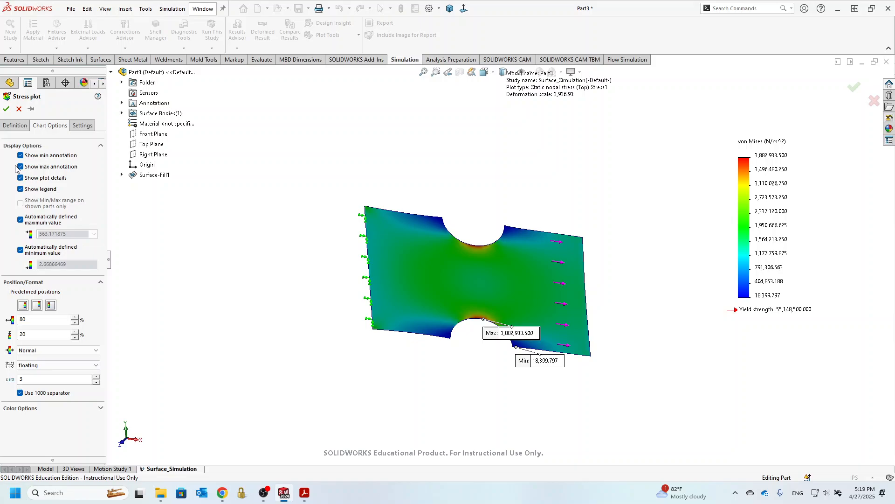
click(5, 110)
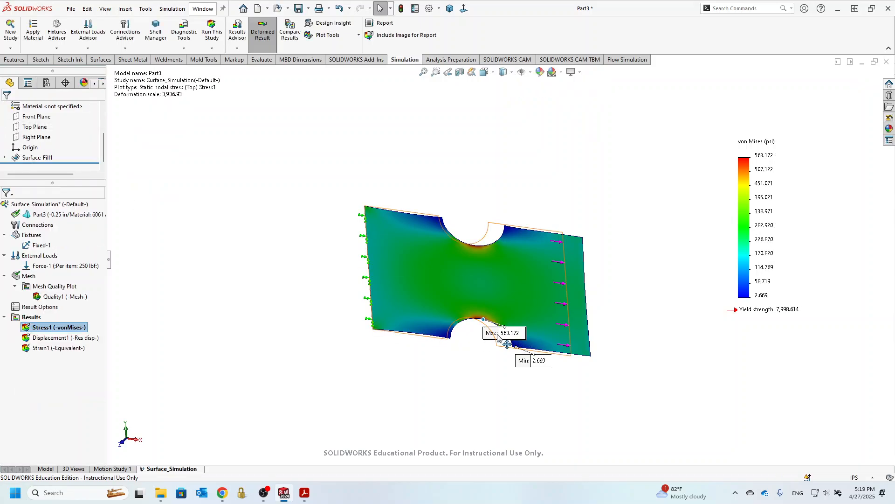
mouse_move(485, 346)
mouse_down()
mouse_move(458, 372)
mouse_move(422, 382)
mouse_up()
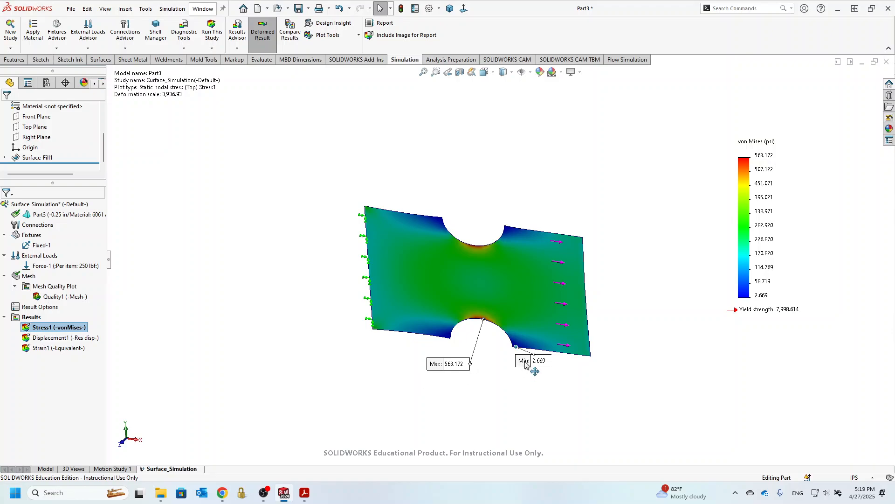
drag(526, 364, 540, 391)
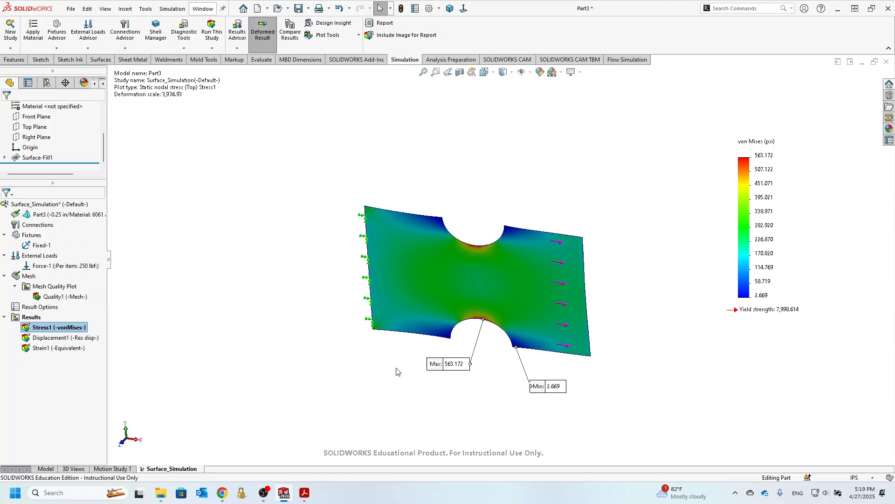
Display the resultant displacement plot and set its units to in
double_click(46, 339)
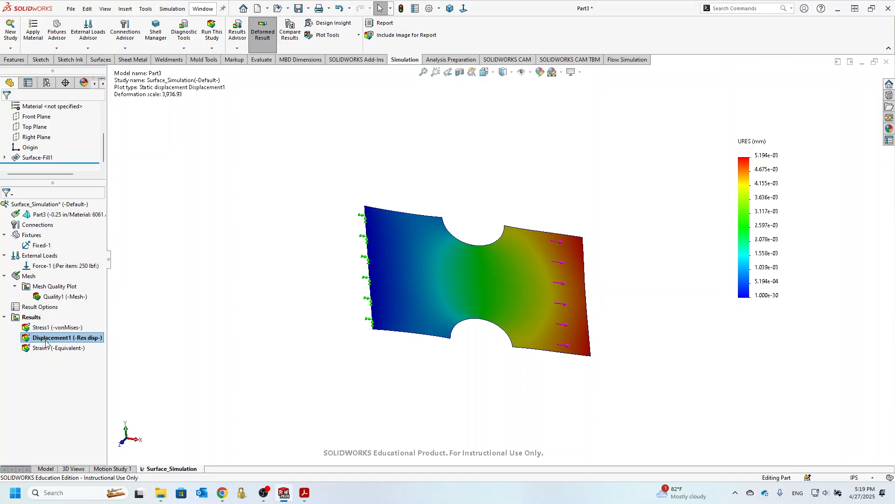
right_click(767, 178)
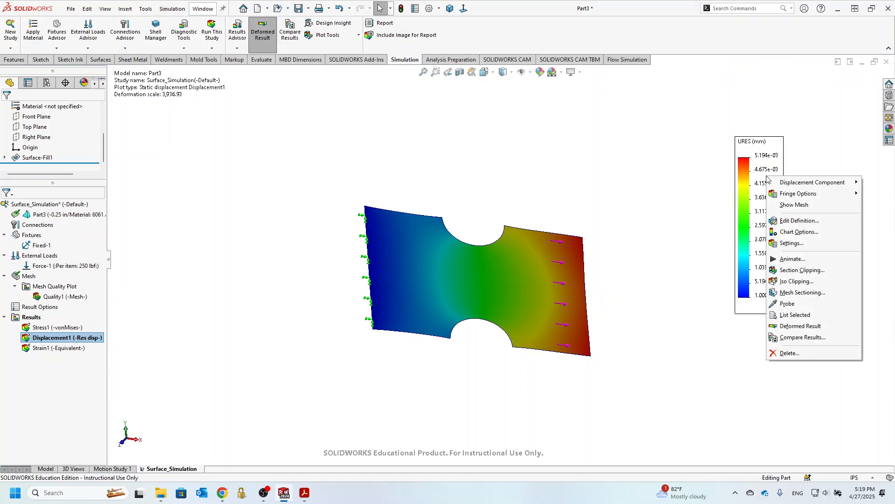
click(797, 221)
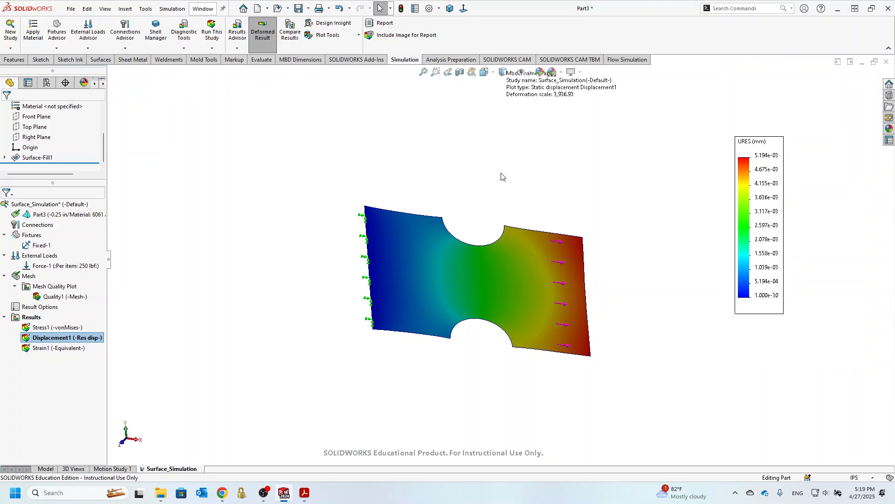
click(33, 173)
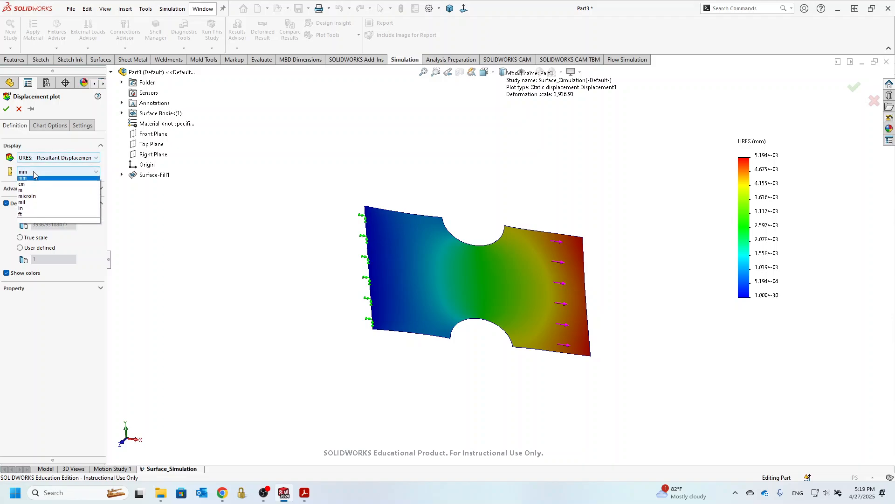
click(42, 229)
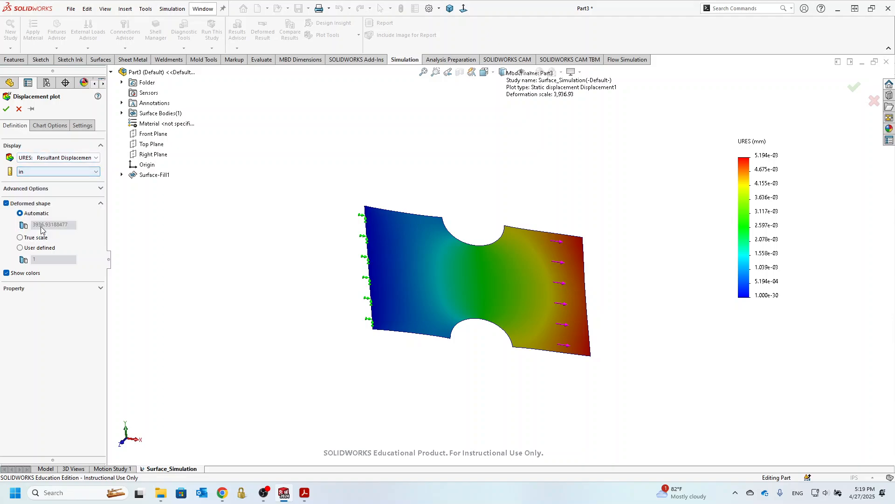
Show the displacement plot's min and max annotations in floating number format, placing each label beside its marked corner of the plate
click(50, 126)
click(42, 157)
click(45, 167)
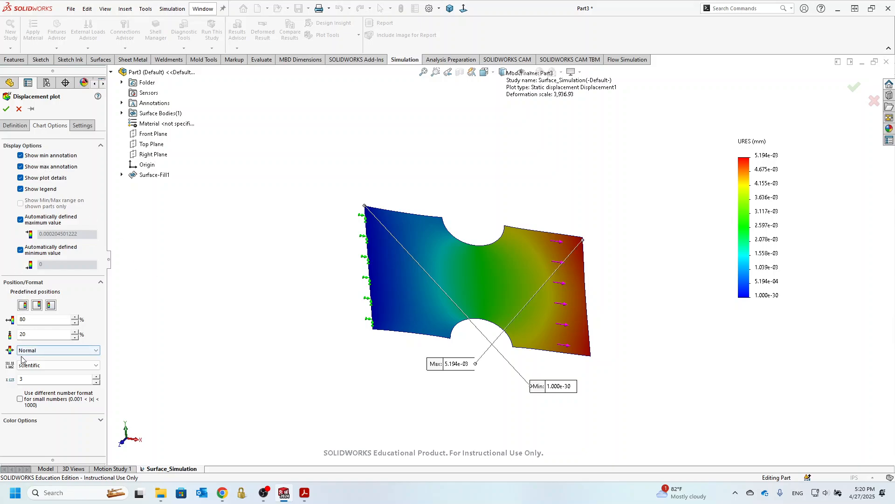
click(35, 365)
click(29, 380)
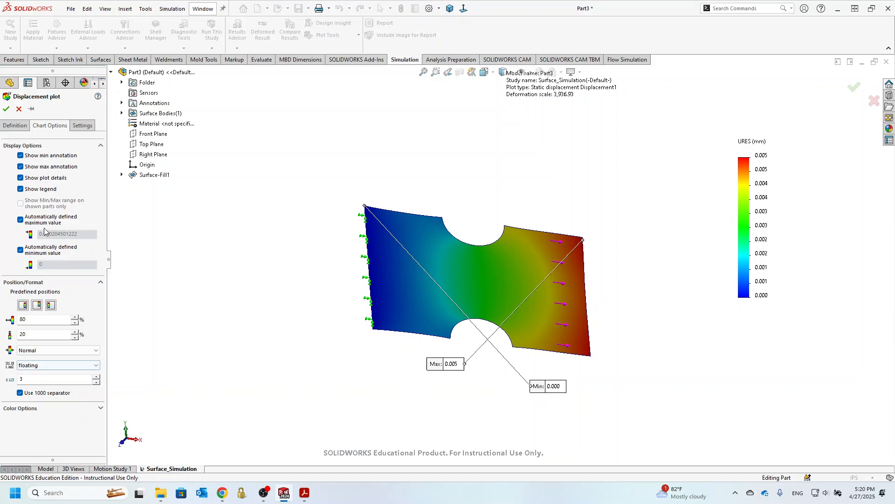
click(6, 109)
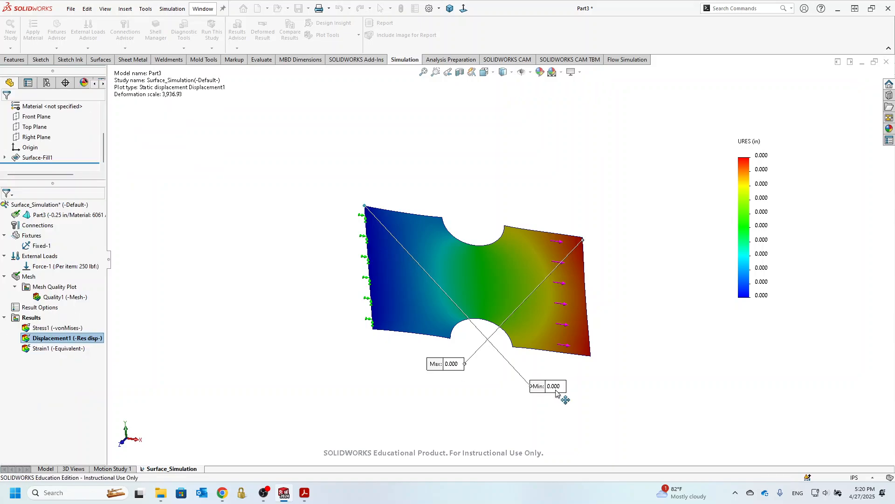
mouse_move(558, 389)
mouse_down()
mouse_move(373, 303)
mouse_move(280, 198)
mouse_up()
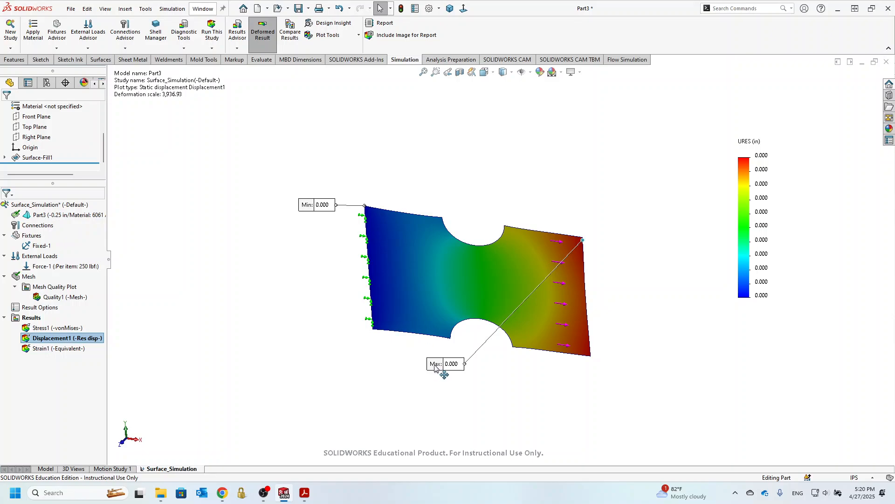
drag(448, 365, 652, 194)
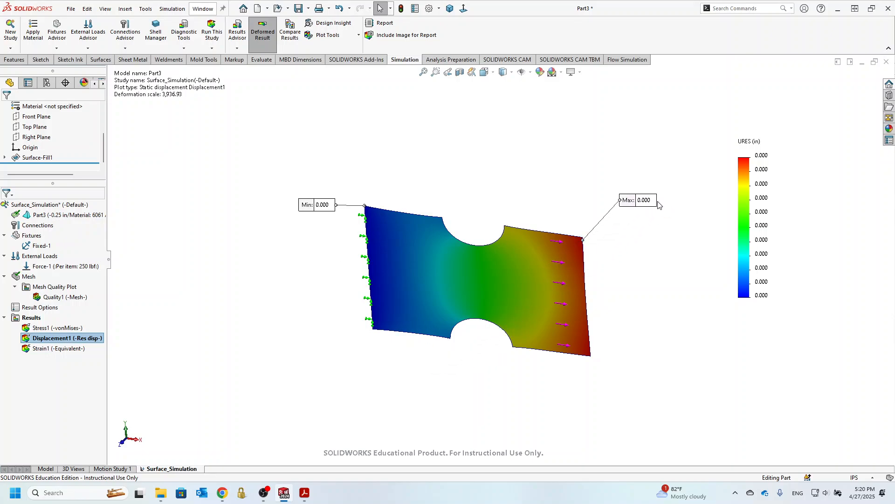
Set the displacement plot to 5 decimal places and move the min and max labels back outside the plate near their corners
right_click(759, 183)
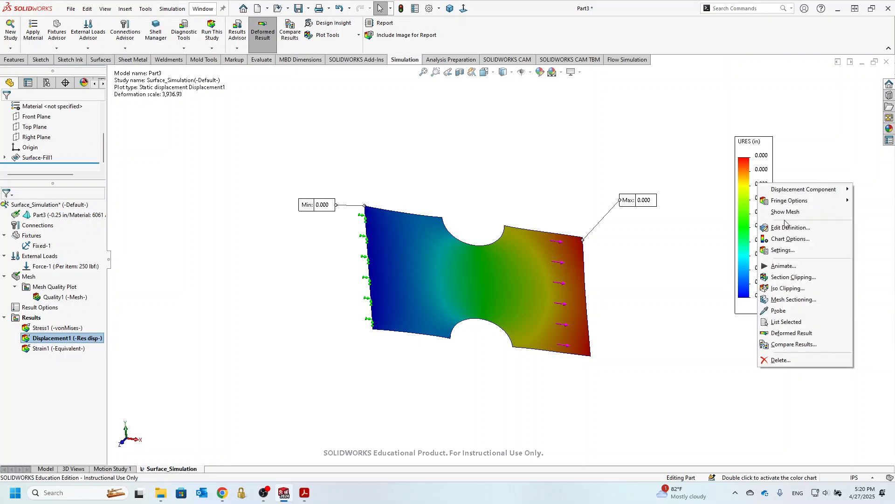
click(787, 239)
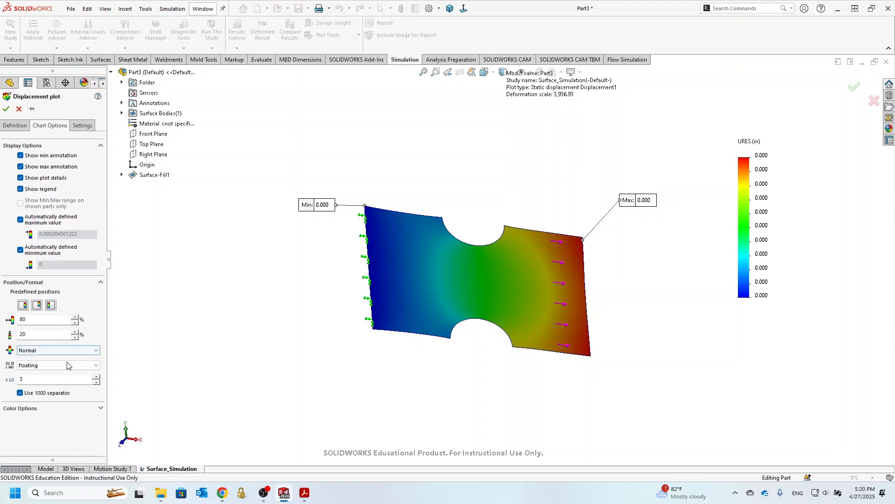
click(97, 377)
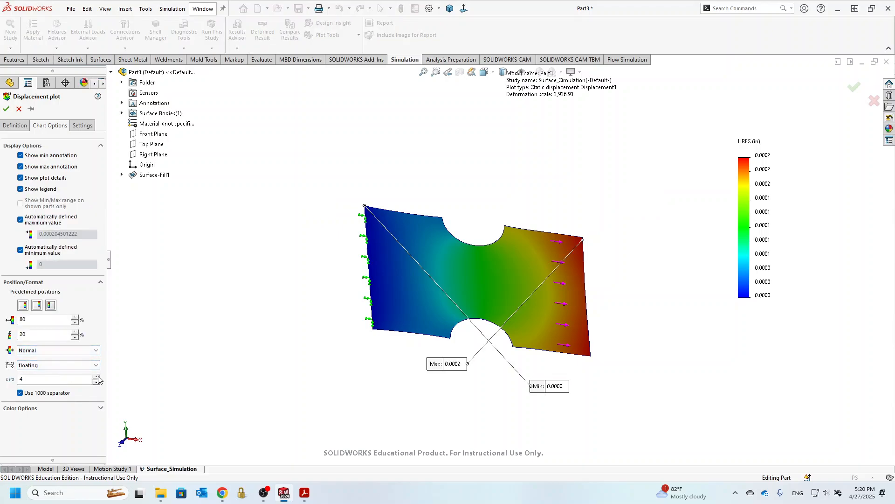
click(6, 110)
mouse_move(465, 369)
mouse_down()
mouse_move(606, 261)
mouse_move(655, 209)
mouse_up()
mouse_move(556, 386)
mouse_down()
mouse_move(324, 210)
mouse_move(311, 182)
mouse_up()
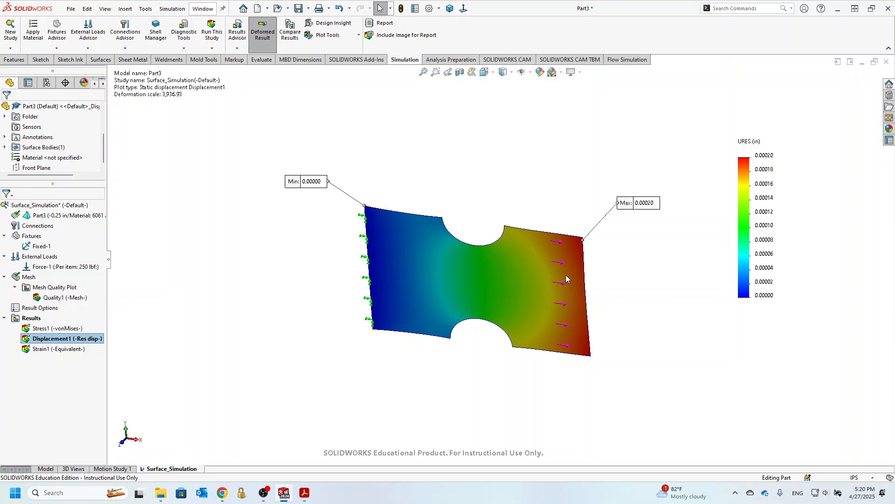
Define a factor of safety plot for all bodies using the Automatic criterion, and inspect its distribution around the notches
right_click(28, 320)
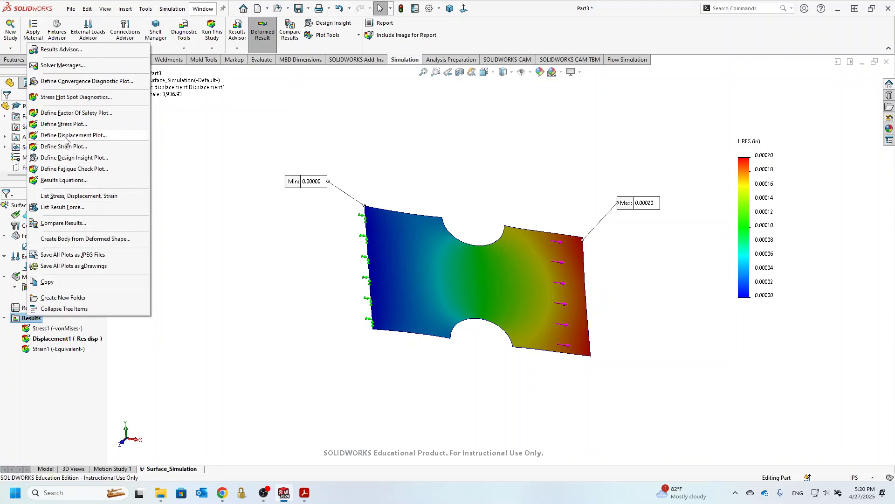
click(77, 113)
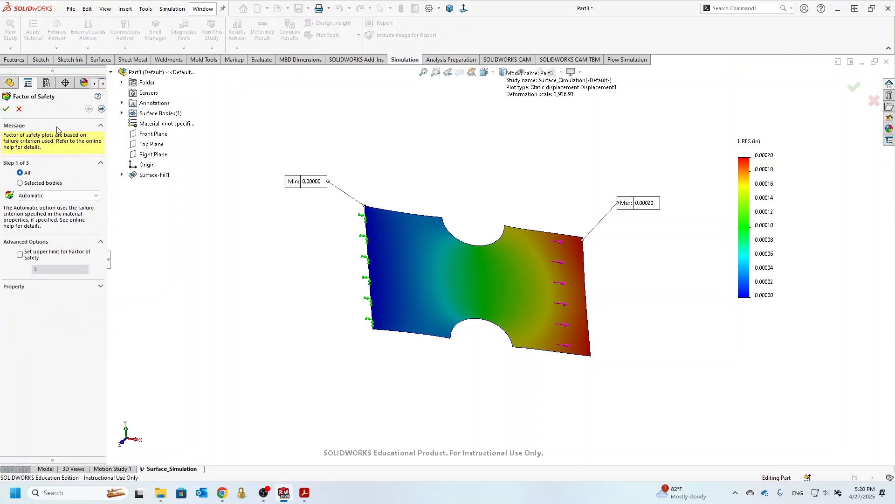
click(6, 109)
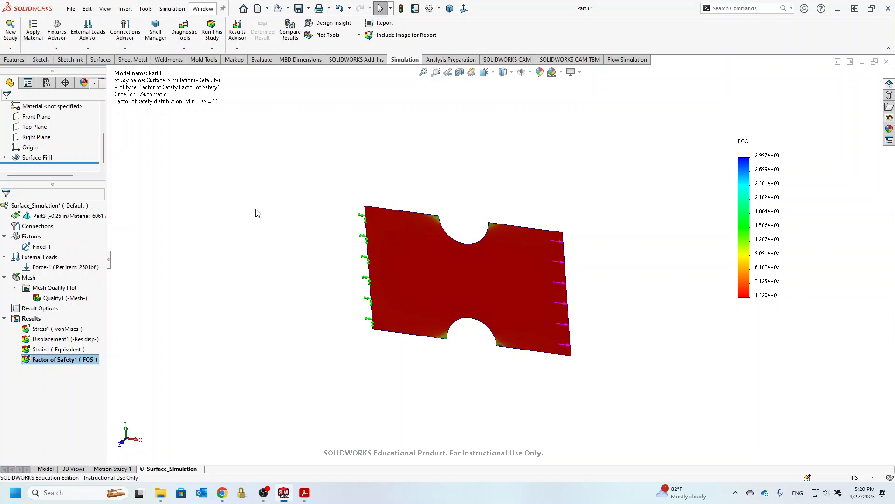
mouse_move(256, 209)
middle_down()
mouse_move(301, 168)
mouse_move(229, 221)
mouse_move(258, 204)
middle_up()
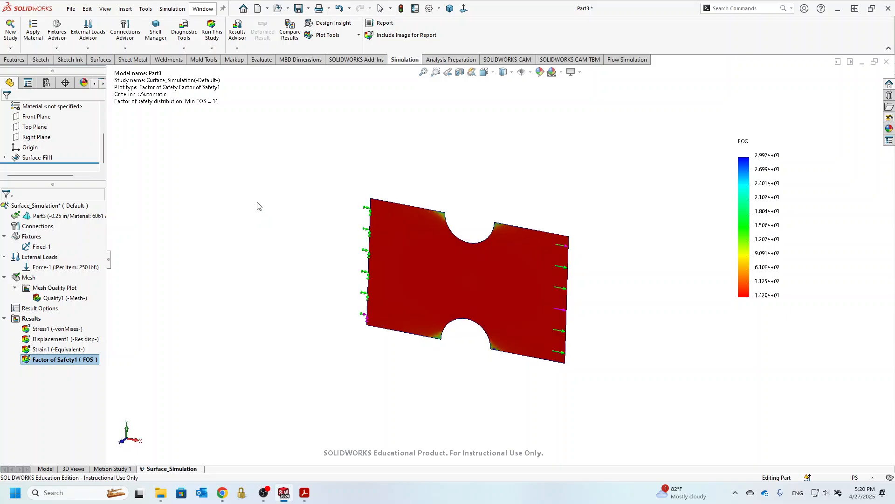
scroll(391, 223, down, 3)
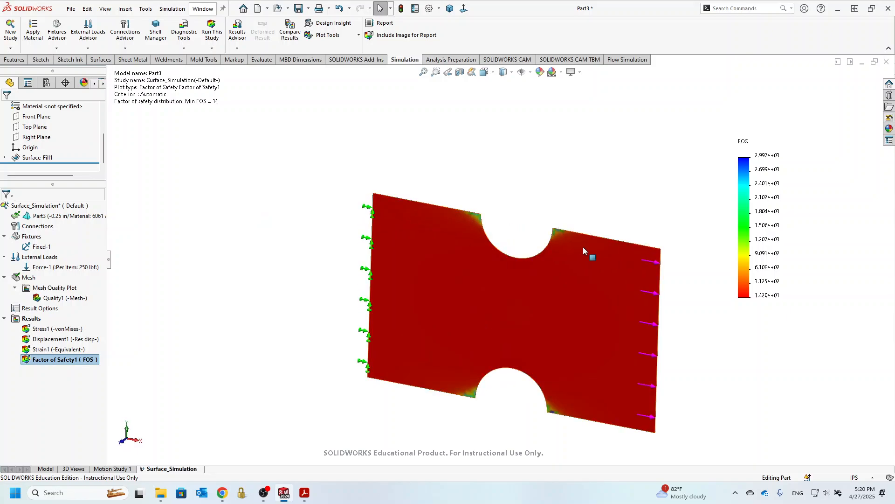
scroll(590, 254, up, 2)
scroll(607, 279, down, 2)
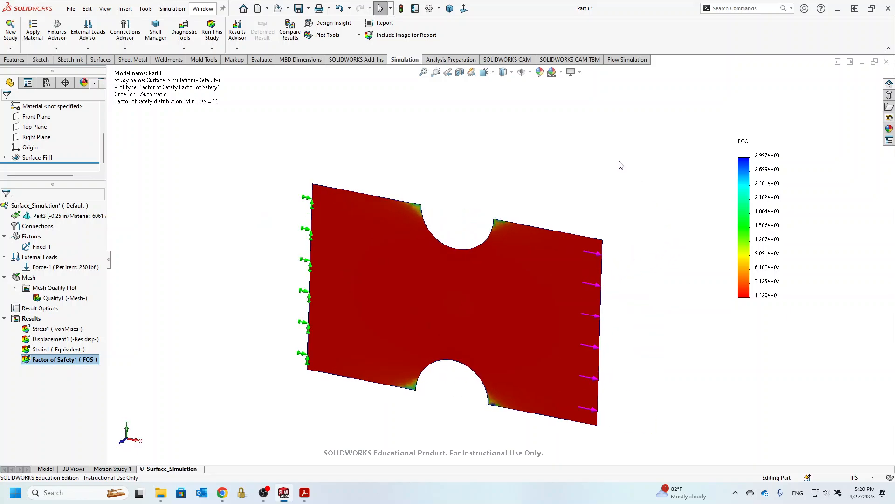